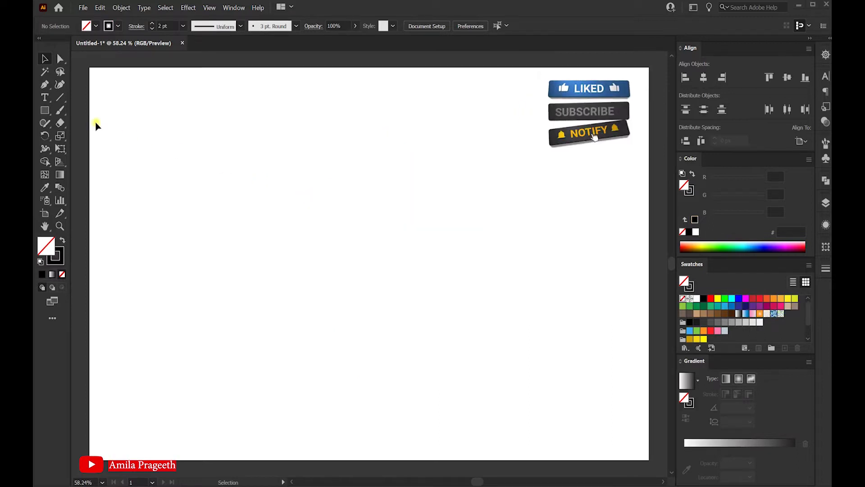
- Choose the Polygon tool from the Rectangle tool's flyout
{"action": "left_click", "coordinate": [54, 112]}
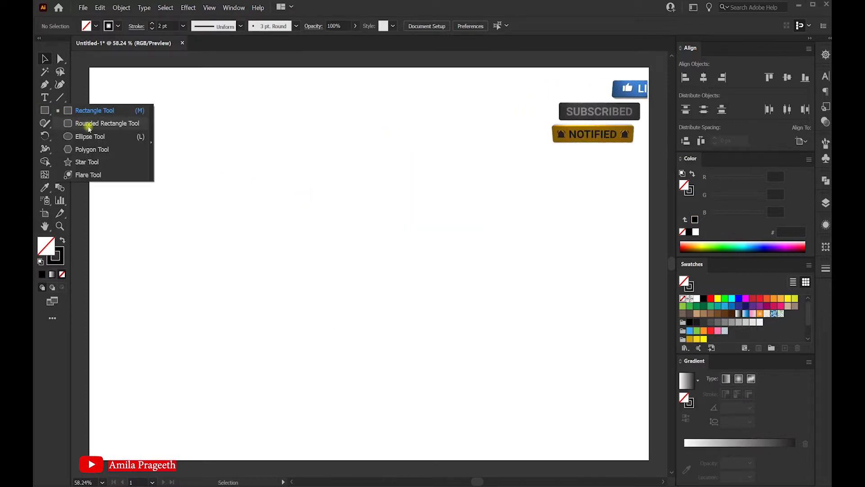
{"action": "left_click", "coordinate": [100, 149]}
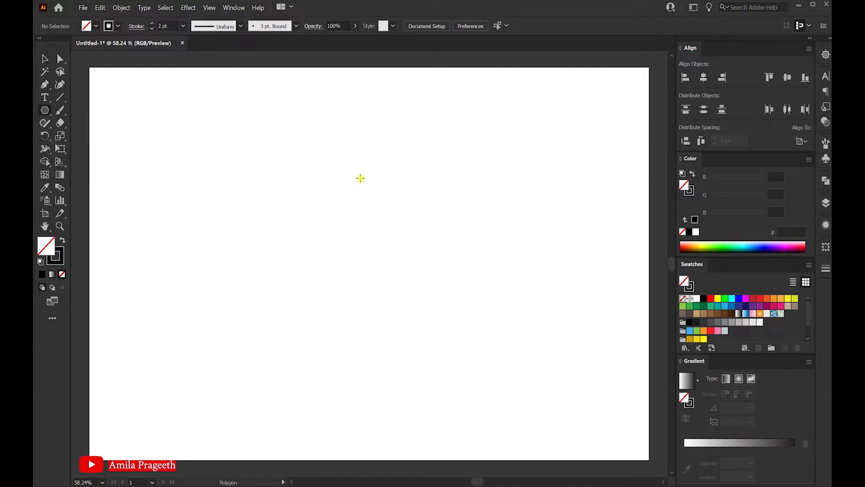
- Create a 6-sided polygon with a 300 px radius on the artboard
{"action": "left_click", "coordinate": [369, 161]}
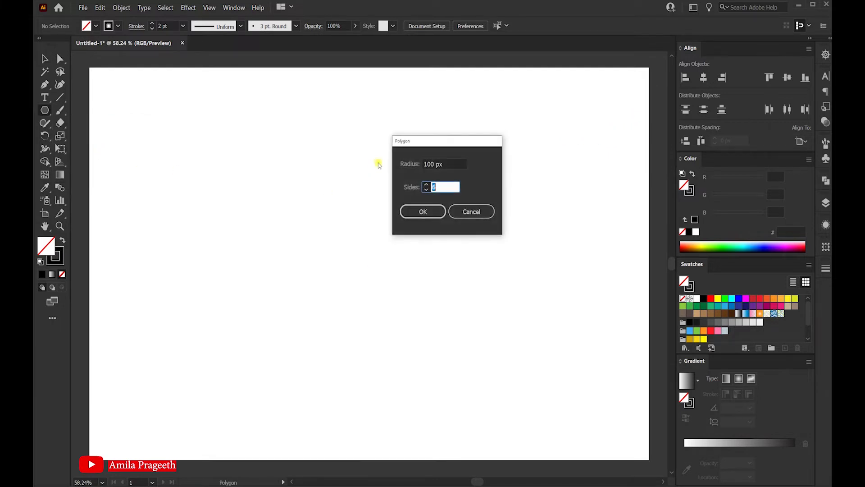
{"action": "left_click_drag", "start_coordinate": [436, 165], "coordinate": [423, 164]}
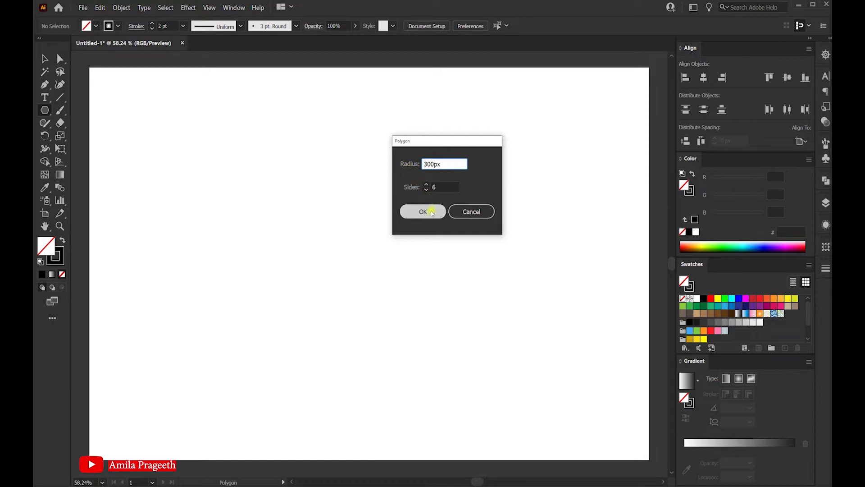
{"action": "left_click", "coordinate": [432, 211]}
- Move the hexagon toward the page centre and rotate it 90° so a point faces up
{"action": "left_click", "coordinate": [44, 59]}
{"action": "left_click_drag", "start_coordinate": [370, 162], "coordinate": [368, 226]}
{"action": "right_click", "coordinate": [368, 226]}
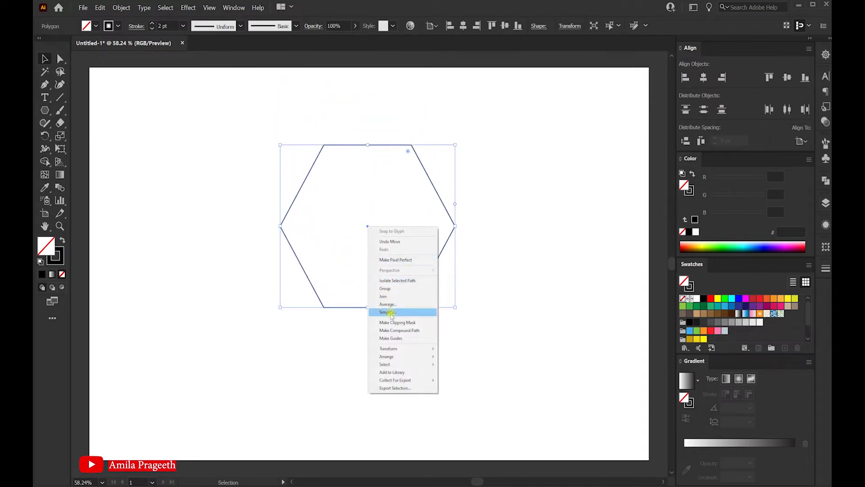
{"action": "mouse_move", "coordinate": [398, 348]}
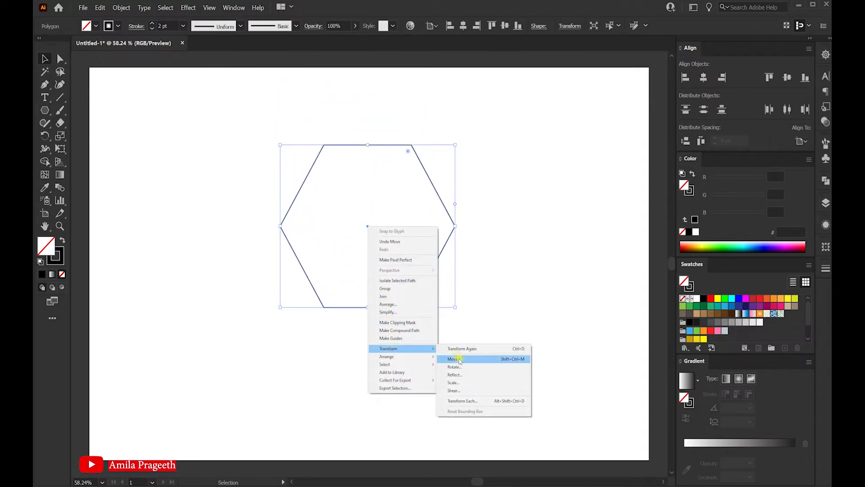
{"action": "left_click", "coordinate": [455, 367]}
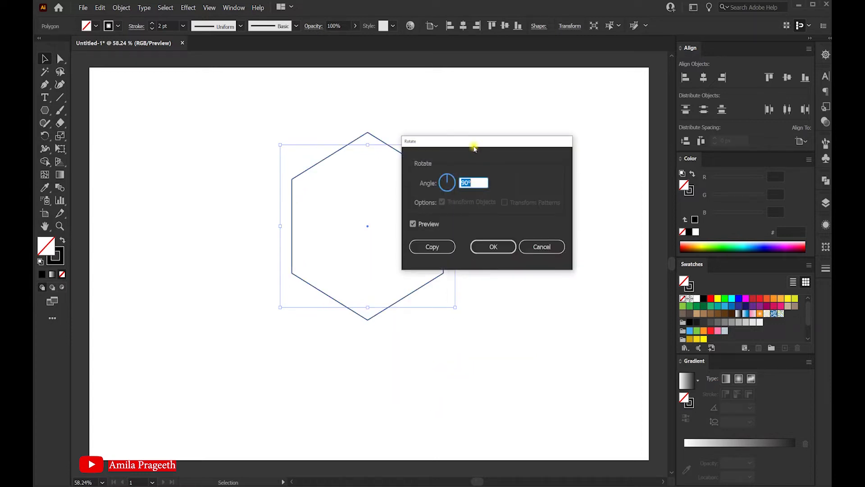
{"action": "left_click_drag", "start_coordinate": [475, 152], "coordinate": [498, 131]}
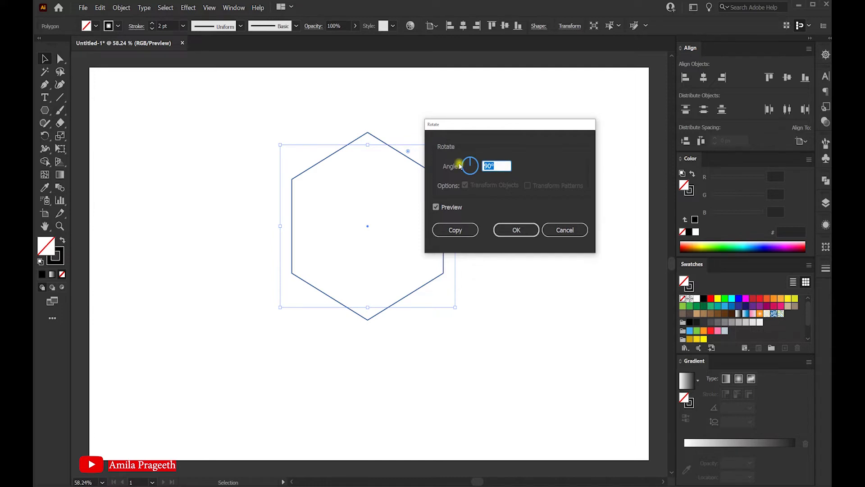
{"action": "left_click", "coordinate": [516, 230]}
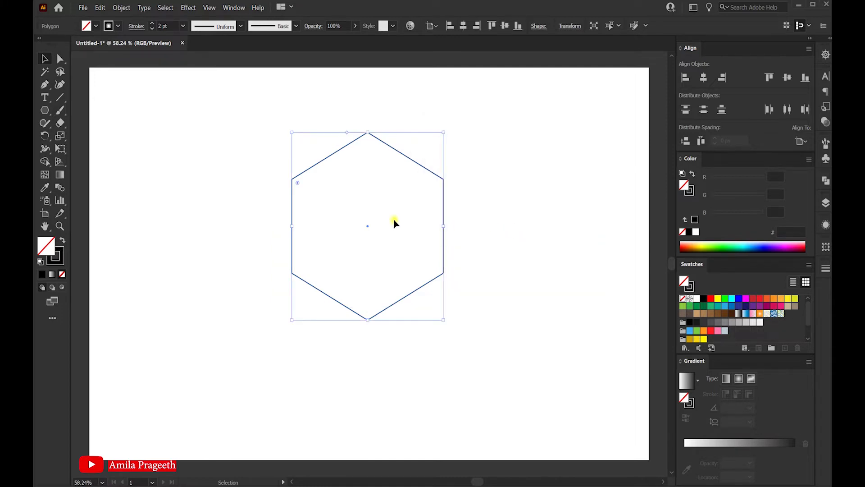
- Draw a top-to-bottom line and both opposite-corner diagonals through the hexagon's centre with the Pen tool
{"action": "left_click", "coordinate": [194, 144]}
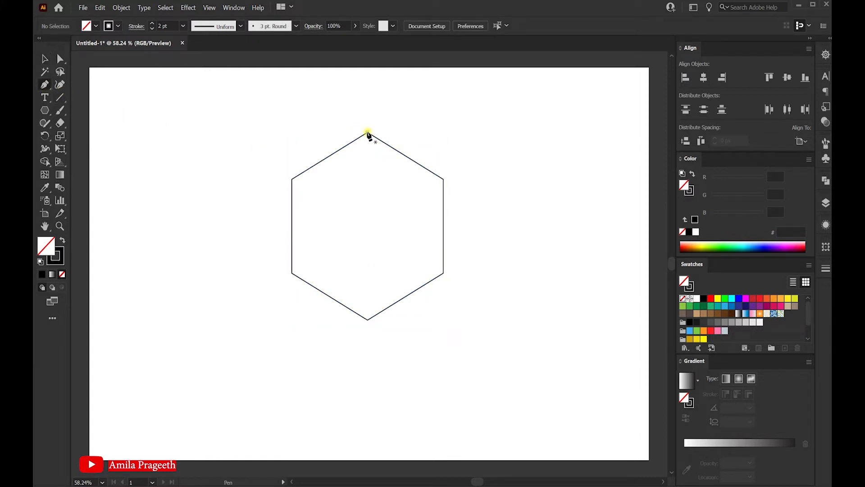
{"action": "left_click", "coordinate": [368, 132]}
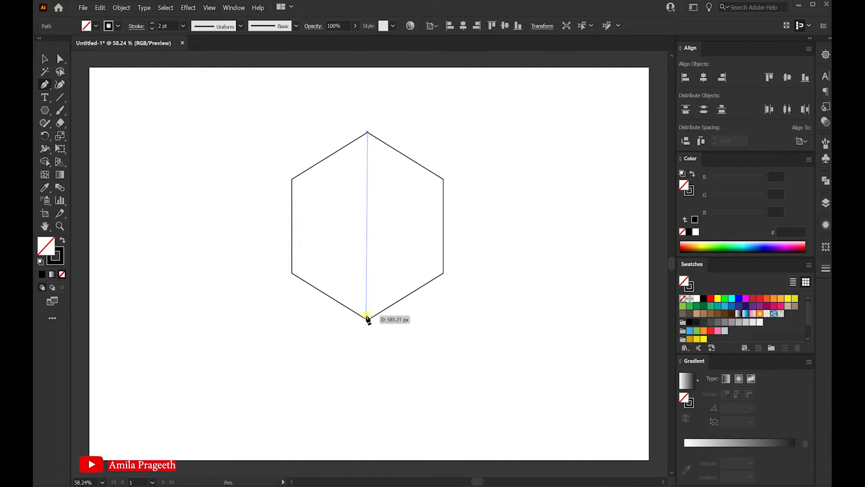
{"action": "left_click", "coordinate": [367, 320]}
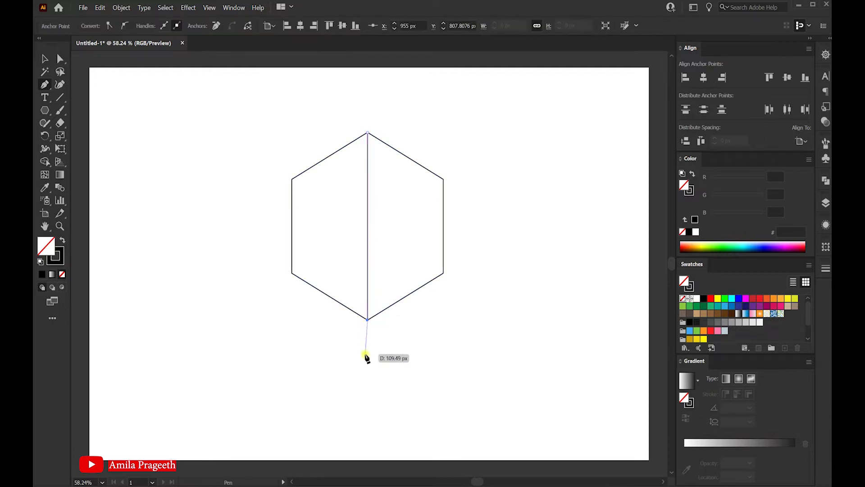
{"action": "left_click", "coordinate": [293, 273]}
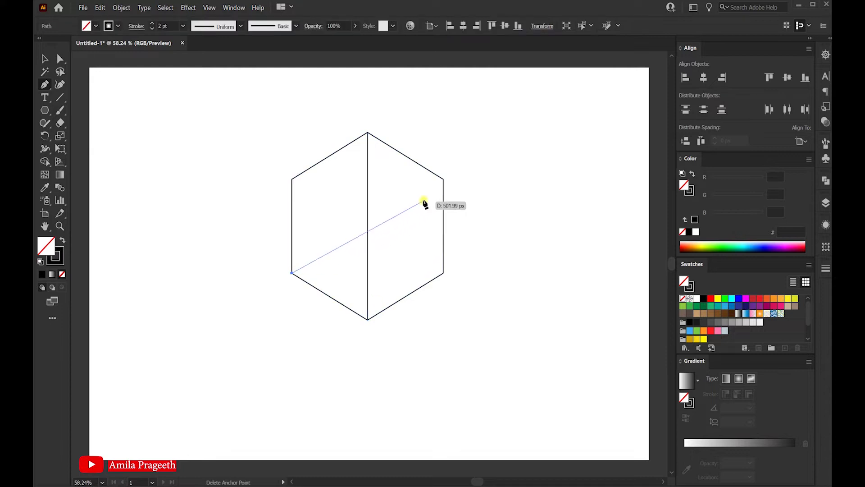
{"action": "left_click", "coordinate": [444, 179]}
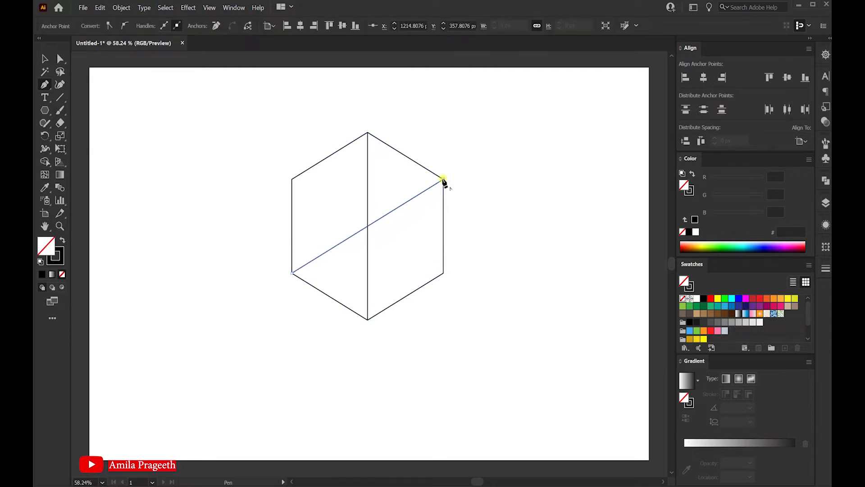
{"action": "key", "text": "Escape"}
{"action": "left_click", "coordinate": [292, 179]}
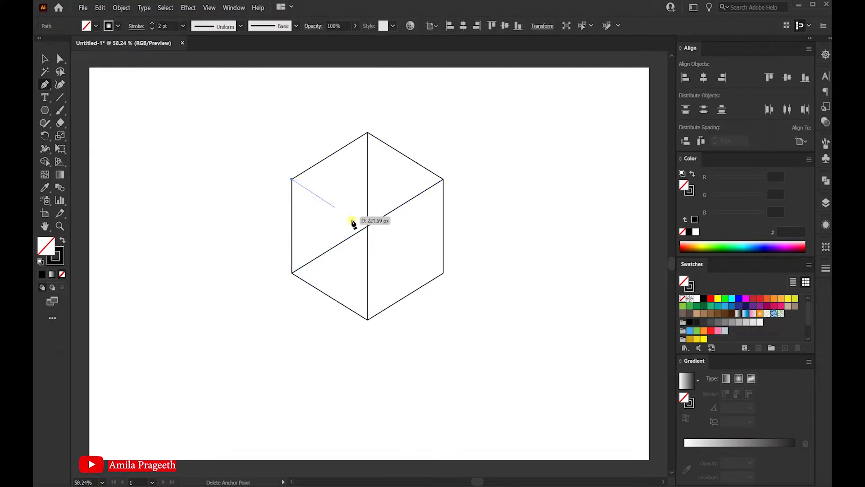
{"action": "left_click", "coordinate": [443, 272]}
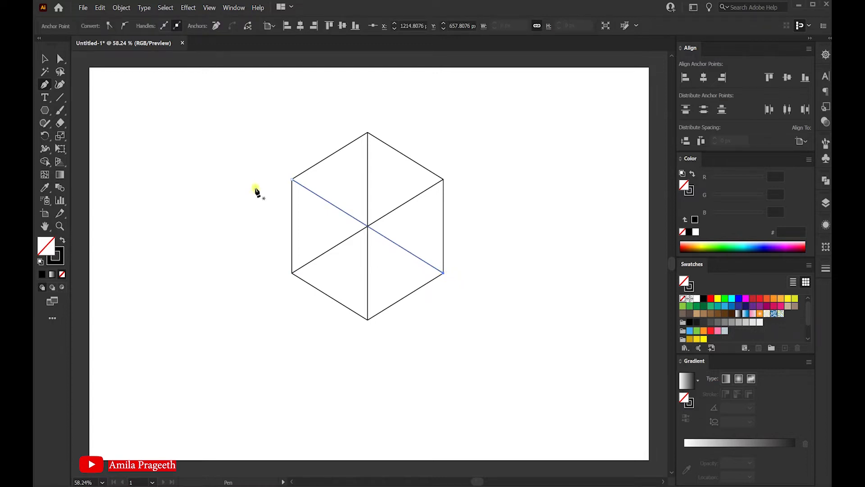
{"action": "left_click", "coordinate": [46, 59]}
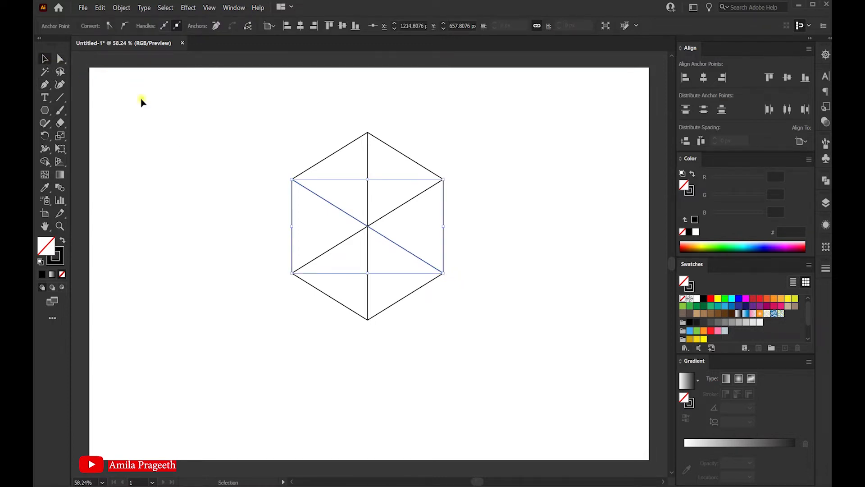
{"action": "left_click", "coordinate": [219, 108]}
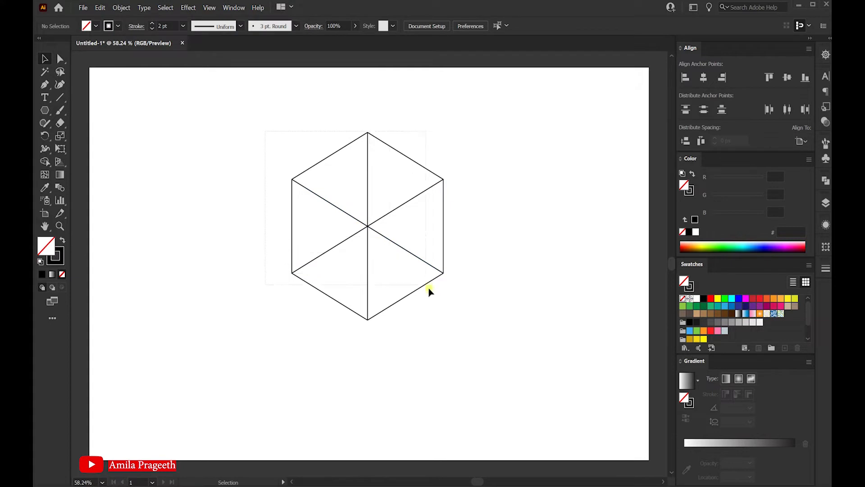
- Merge the triangle pairs into top, left and right cube faces with Shape Builder
{"action": "left_click_drag", "start_coordinate": [477, 328], "coordinate": [430, 324]}
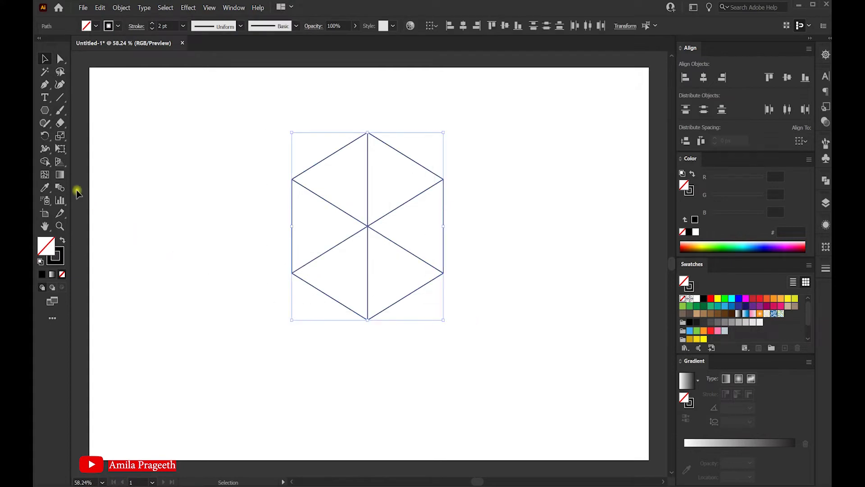
{"action": "left_click", "coordinate": [45, 162]}
{"action": "left_click_drag", "start_coordinate": [344, 187], "coordinate": [393, 188]}
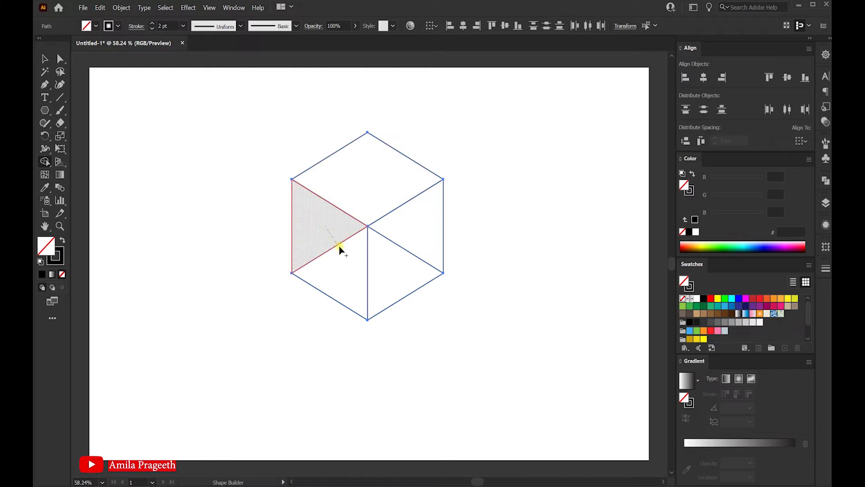
{"action": "mouse_move", "coordinate": [339, 250]}
{"action": "left_mouse_down"}
{"action": "mouse_move", "coordinate": [352, 261]}
{"action": "mouse_move", "coordinate": [417, 243]}
{"action": "mouse_move", "coordinate": [425, 229]}
{"action": "left_mouse_up"}
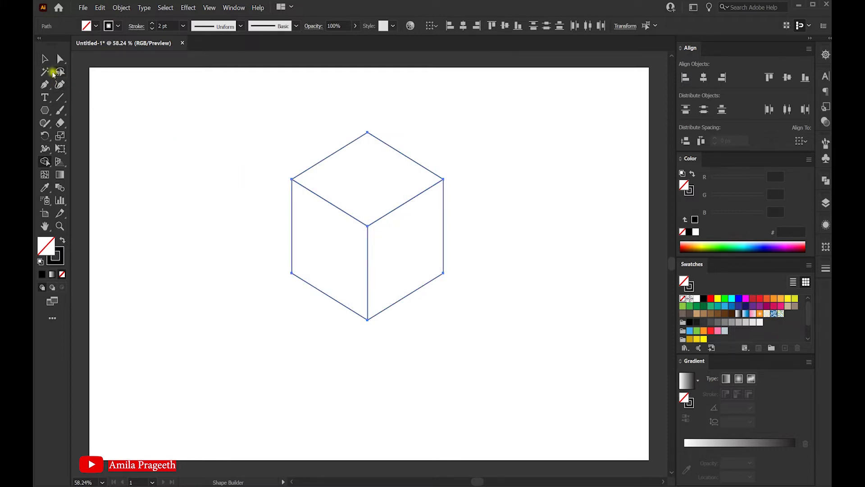
{"action": "left_click", "coordinate": [43, 59]}
{"action": "left_click", "coordinate": [245, 119]}
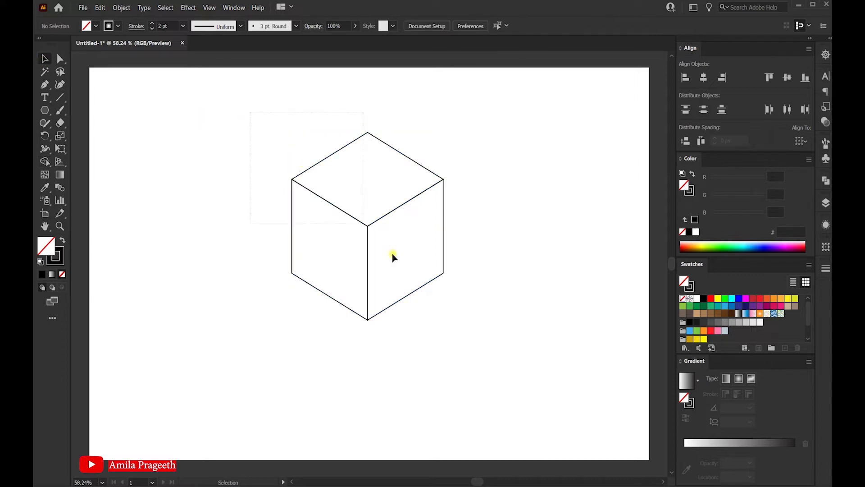
{"action": "left_click_drag", "start_coordinate": [480, 339], "coordinate": [424, 296]}
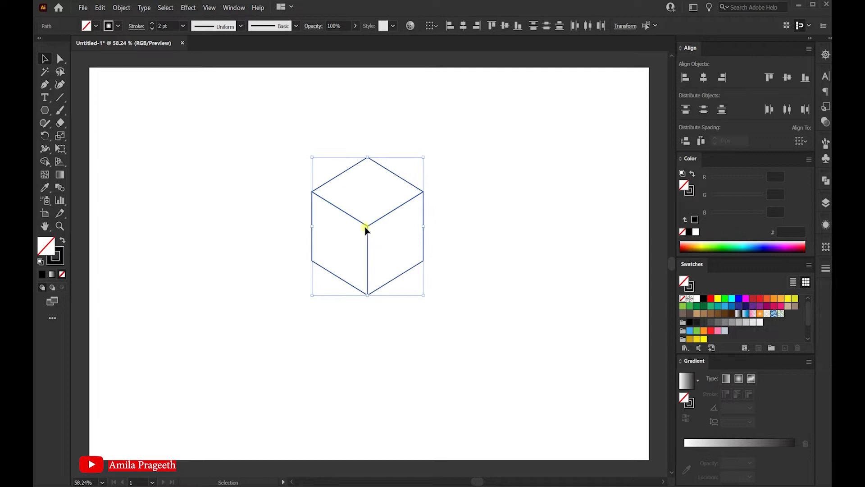
- Move the cube toward the lower right of the page
{"action": "left_click_drag", "start_coordinate": [368, 227], "coordinate": [490, 291]}
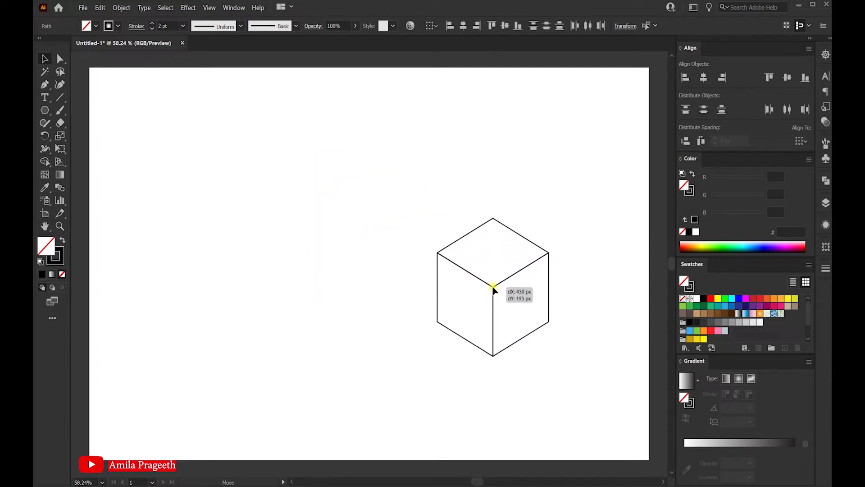
{"action": "left_click_drag", "start_coordinate": [489, 287], "coordinate": [490, 298]}
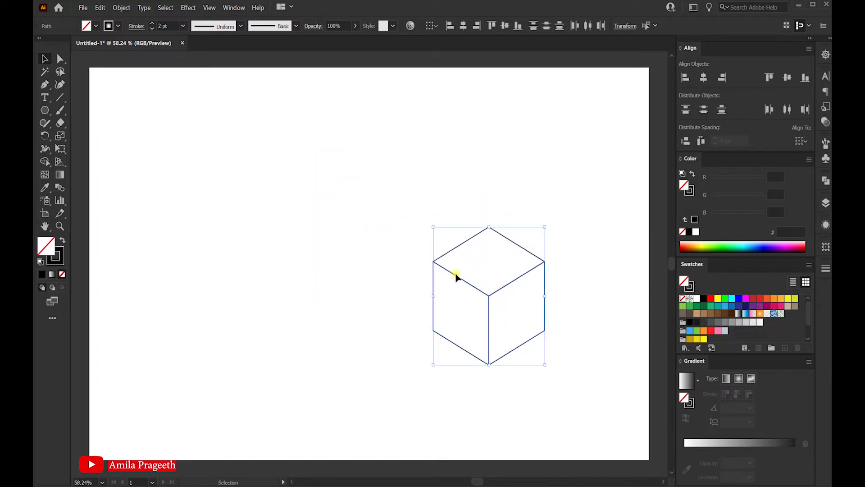
{"action": "left_click", "coordinate": [345, 213]}
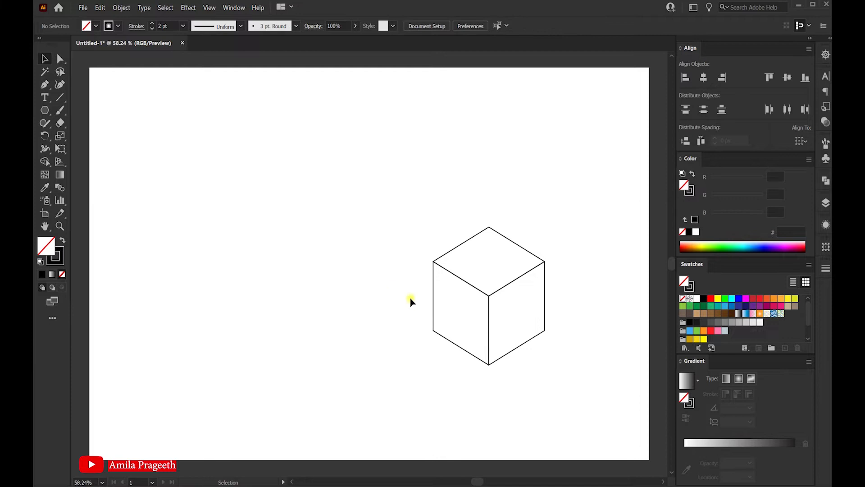
- Paste a copy of the cube's left face and place it up-left beside the cube
{"action": "left_click", "coordinate": [436, 301]}
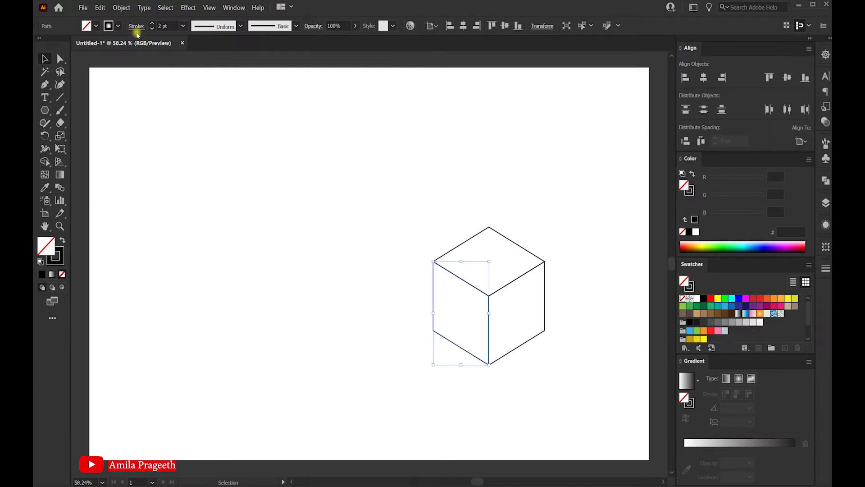
{"action": "left_click", "coordinate": [100, 9]}
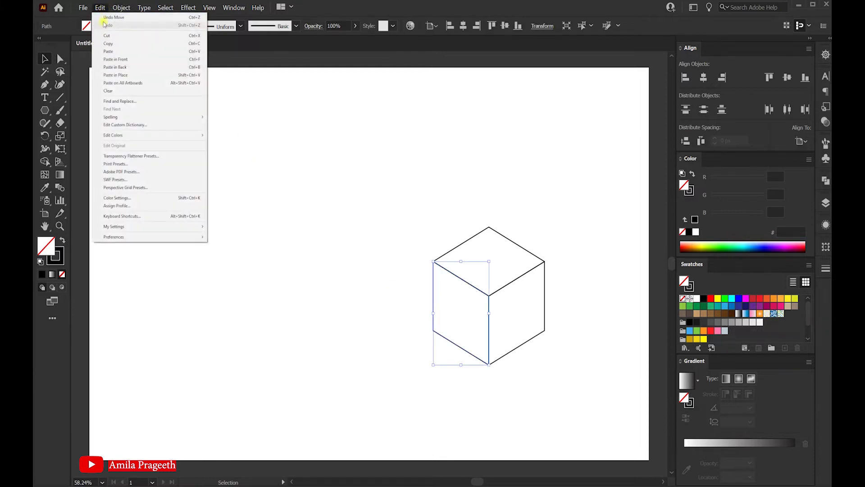
{"action": "left_click", "coordinate": [108, 43]}
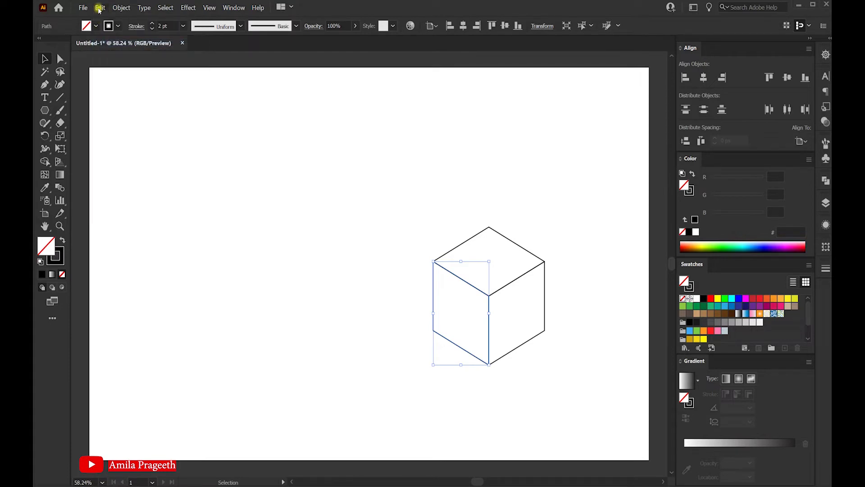
{"action": "left_click", "coordinate": [100, 8]}
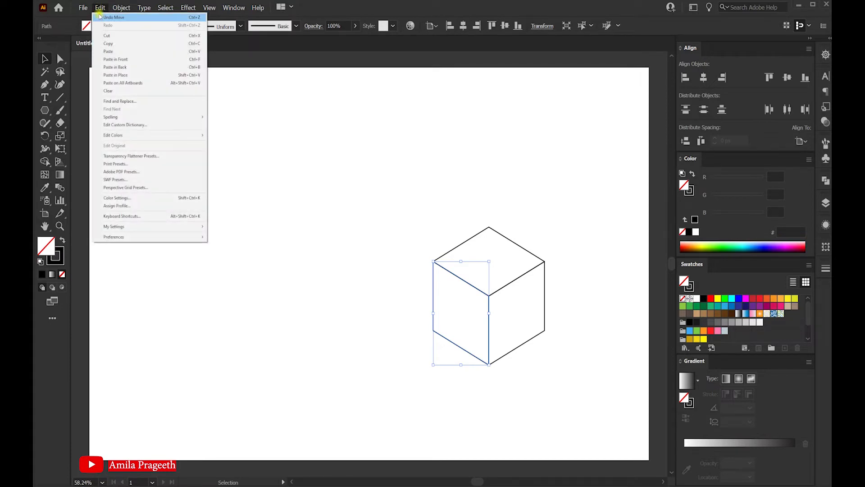
{"action": "left_click", "coordinate": [122, 76]}
{"action": "left_click", "coordinate": [316, 194]}
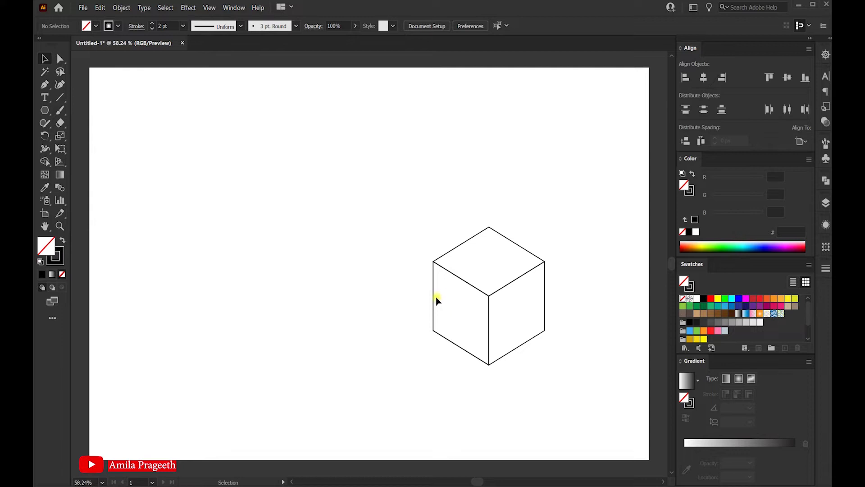
{"action": "left_click_drag", "start_coordinate": [436, 301], "coordinate": [377, 266]}
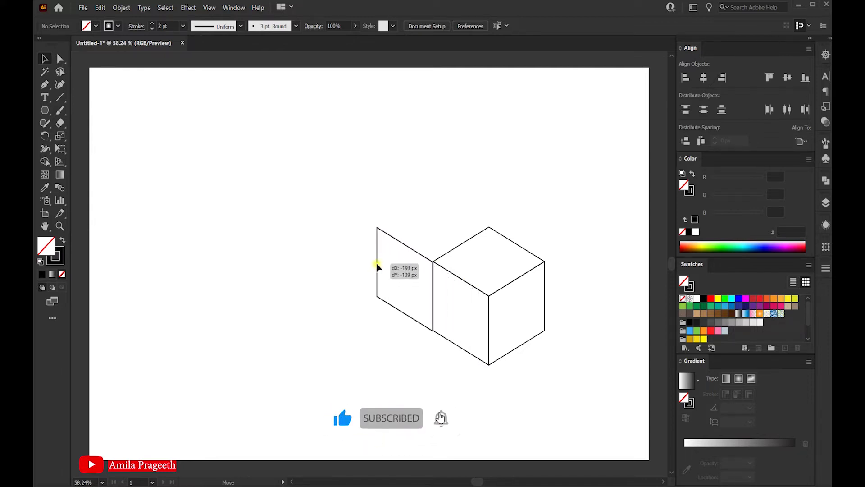
{"action": "left_click_drag", "start_coordinate": [377, 266], "coordinate": [376, 265]}
{"action": "left_click", "coordinate": [451, 187]}
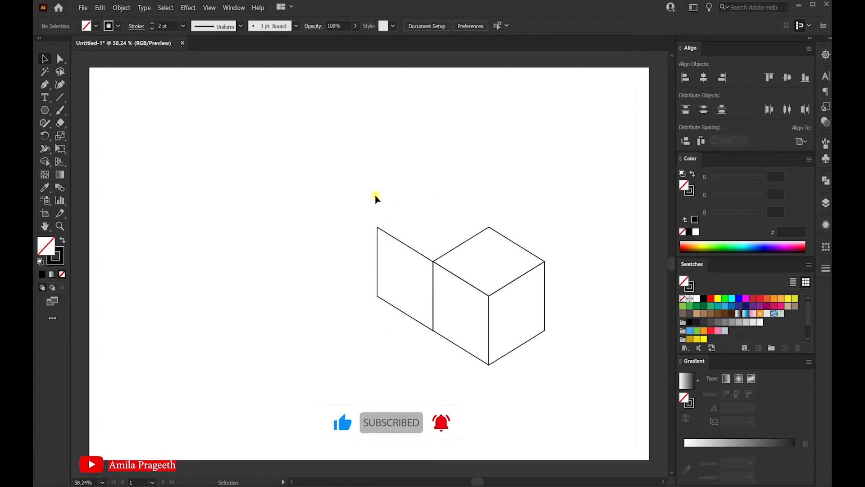
- Copy that new face and place a second copy further up-left beside it
{"action": "left_click_drag", "start_coordinate": [376, 199], "coordinate": [385, 244]}
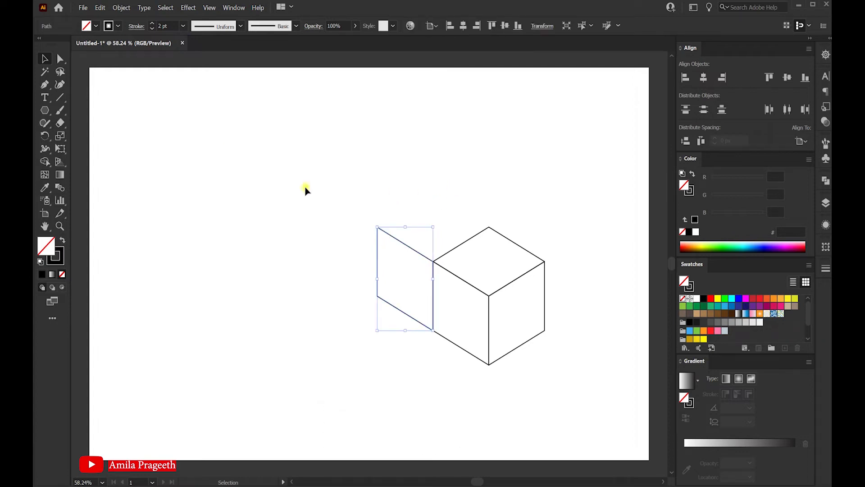
{"action": "left_click", "coordinate": [100, 8]}
{"action": "left_click", "coordinate": [113, 40]}
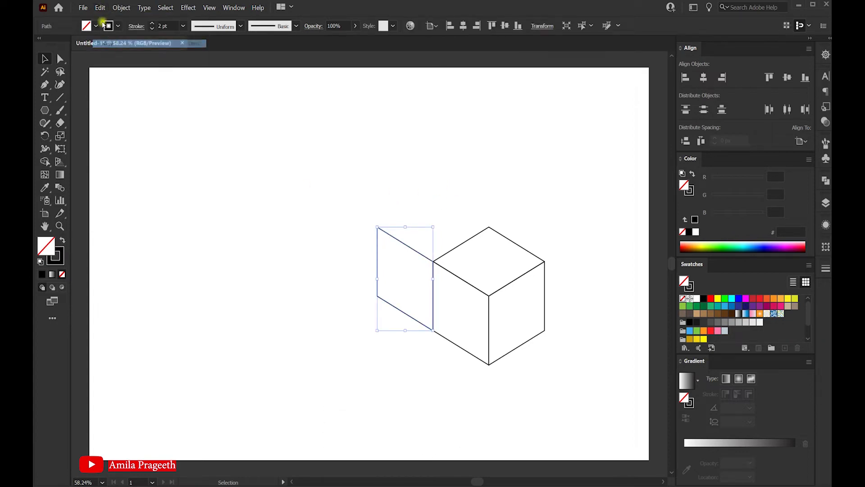
{"action": "left_click", "coordinate": [100, 8]}
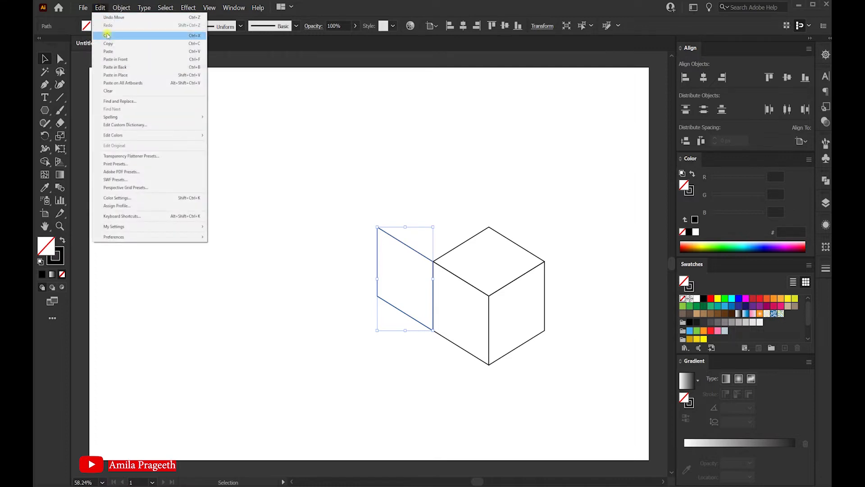
{"action": "left_click", "coordinate": [124, 77]}
{"action": "left_click", "coordinate": [336, 212]}
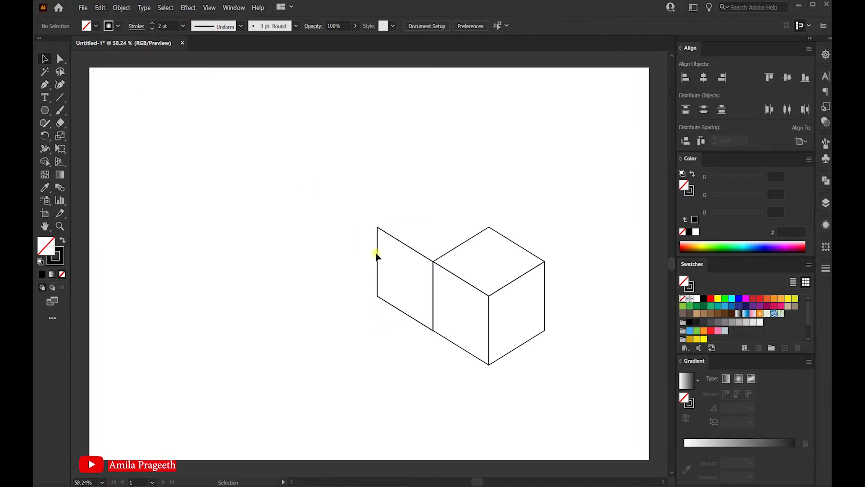
{"action": "left_click_drag", "start_coordinate": [378, 257], "coordinate": [321, 224]}
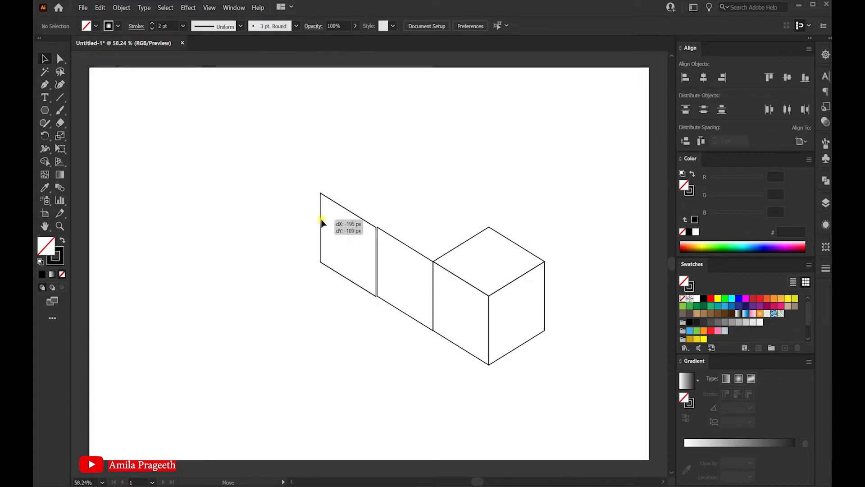
{"action": "left_click_drag", "start_coordinate": [322, 224], "coordinate": [322, 223]}
{"action": "left_click", "coordinate": [430, 177]}
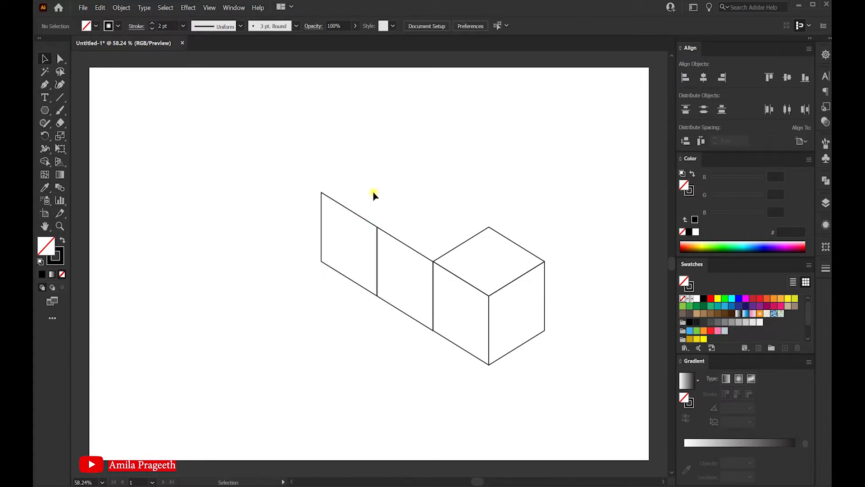
- Paste a copy of the leftmost face in front and move it straight down below the original
{"action": "left_click", "coordinate": [357, 212]}
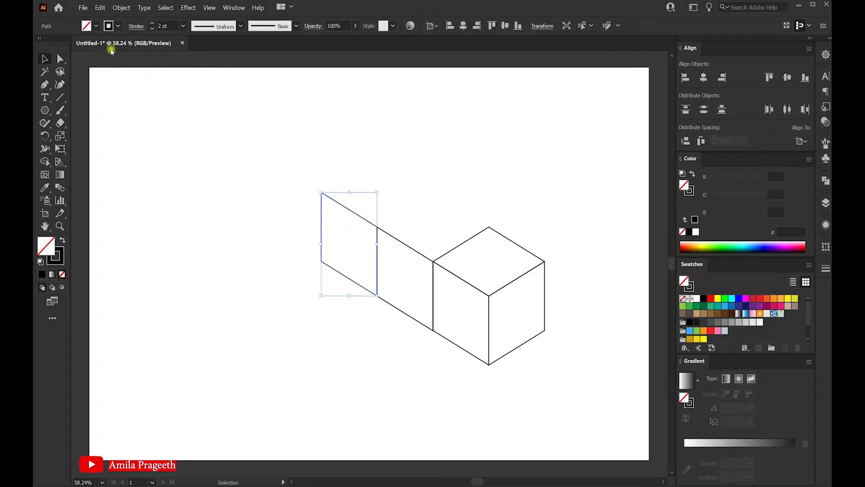
{"action": "left_click", "coordinate": [101, 8]}
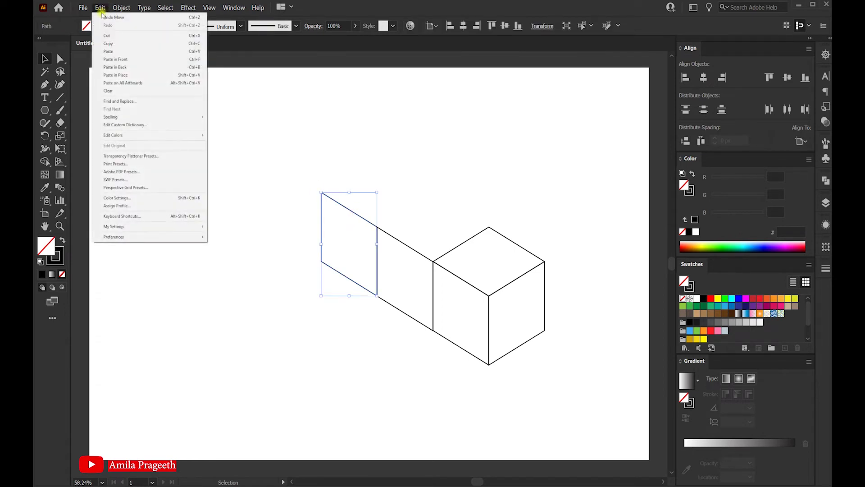
{"action": "left_click", "coordinate": [110, 44]}
{"action": "left_click", "coordinate": [100, 8]}
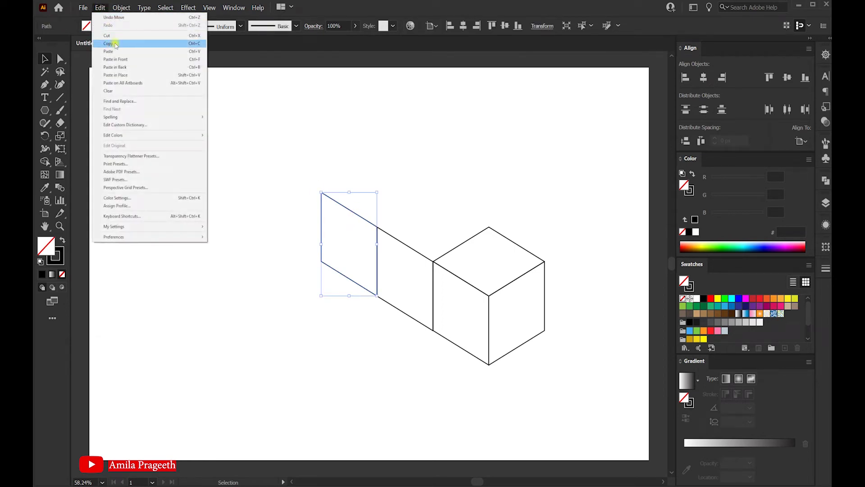
{"action": "left_click", "coordinate": [123, 59]}
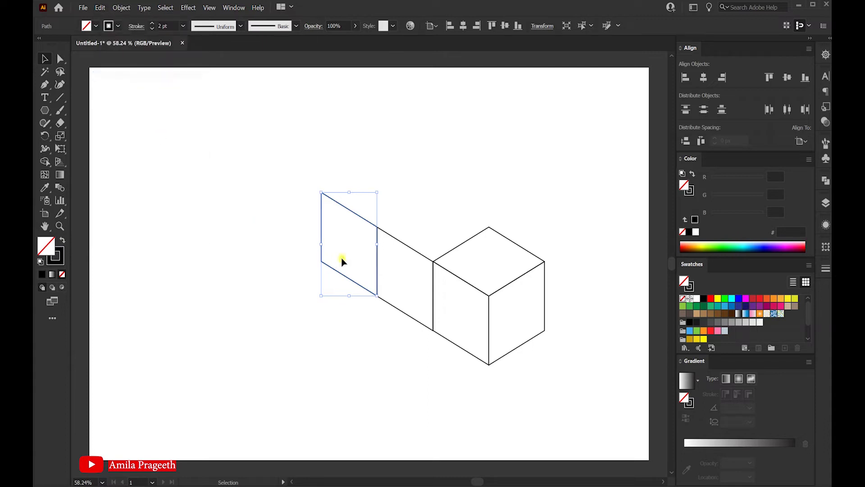
{"action": "left_click", "coordinate": [414, 184]}
{"action": "left_click_drag", "start_coordinate": [344, 276], "coordinate": [343, 347]}
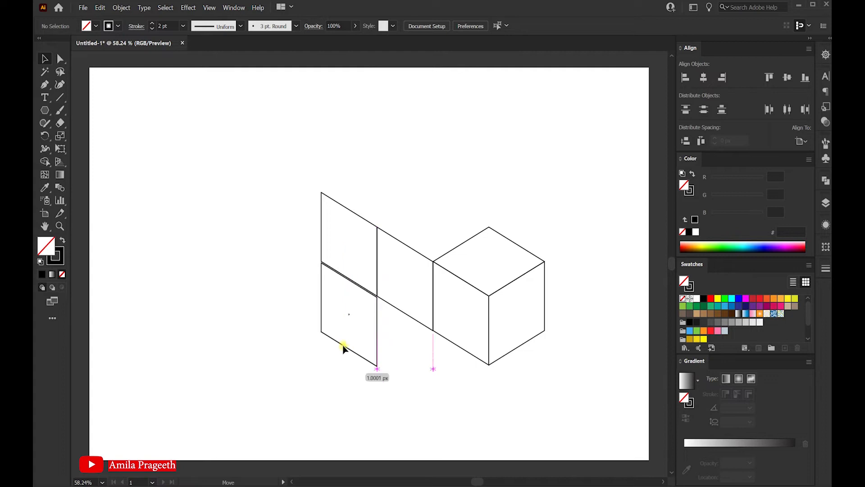
{"action": "left_click_drag", "start_coordinate": [344, 347], "coordinate": [343, 347]}
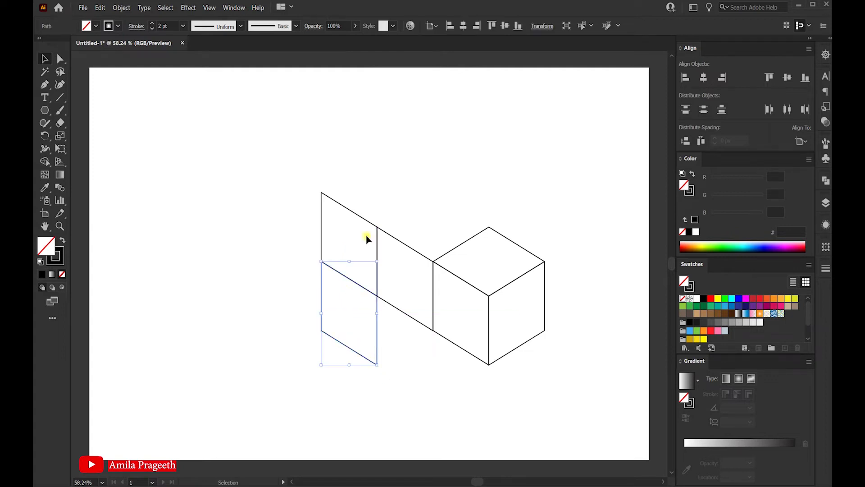
{"action": "left_click", "coordinate": [381, 165]}
- Paste another copy of the face in place and set it on top of the column
{"action": "left_click_drag", "start_coordinate": [332, 219], "coordinate": [332, 219]}
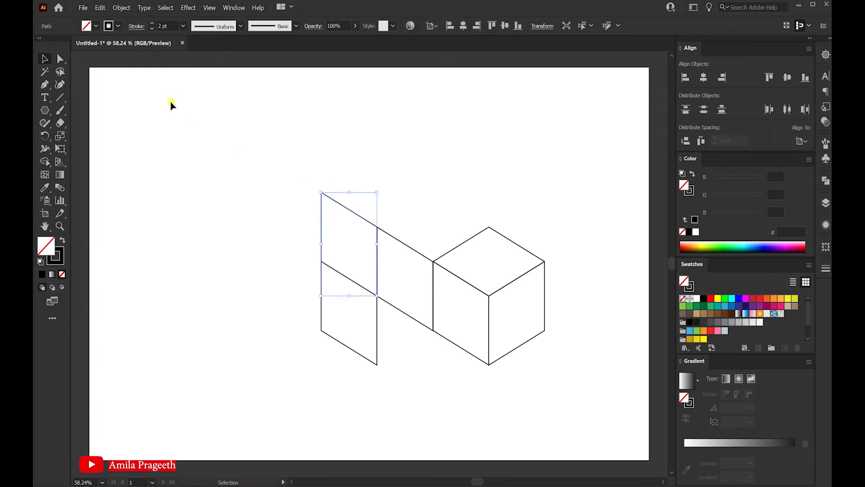
{"action": "left_click", "coordinate": [100, 10]}
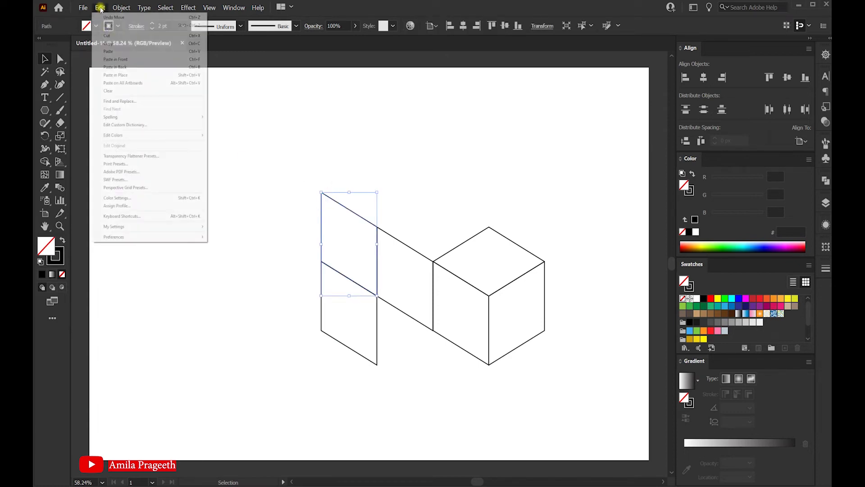
{"action": "left_click", "coordinate": [108, 40]}
{"action": "left_click", "coordinate": [101, 8]}
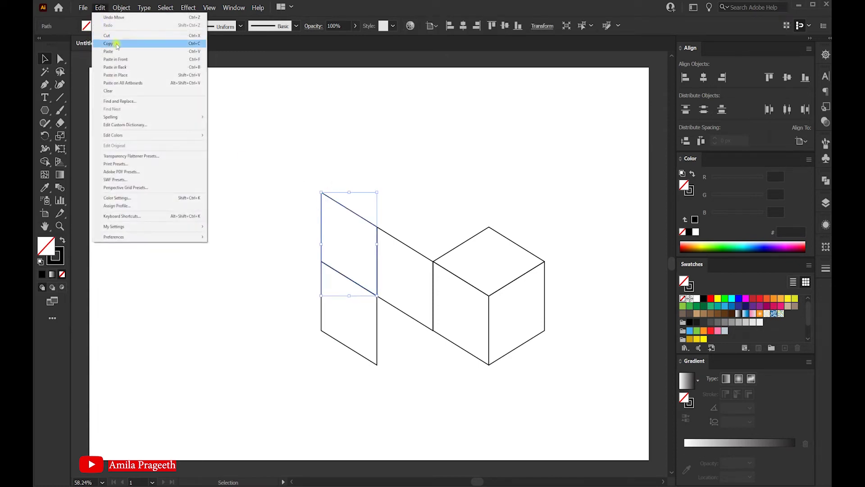
{"action": "left_click", "coordinate": [117, 75]}
{"action": "left_click", "coordinate": [373, 214]}
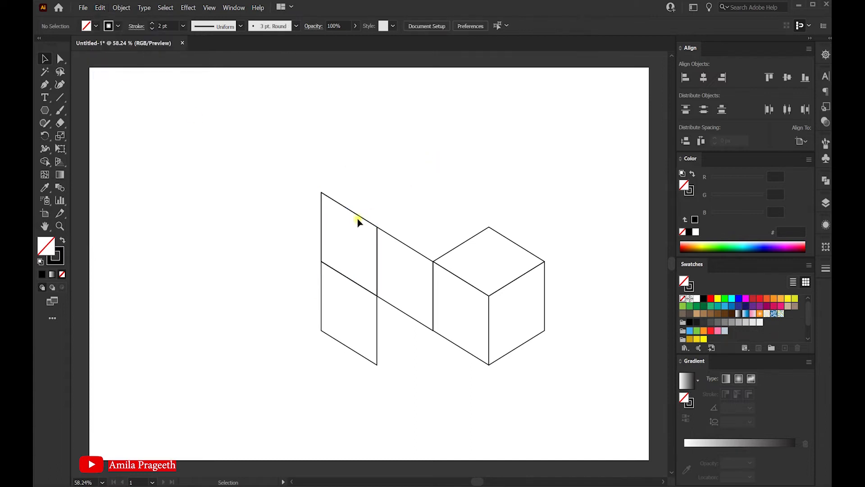
{"action": "left_click_drag", "start_coordinate": [359, 218], "coordinate": [362, 148]}
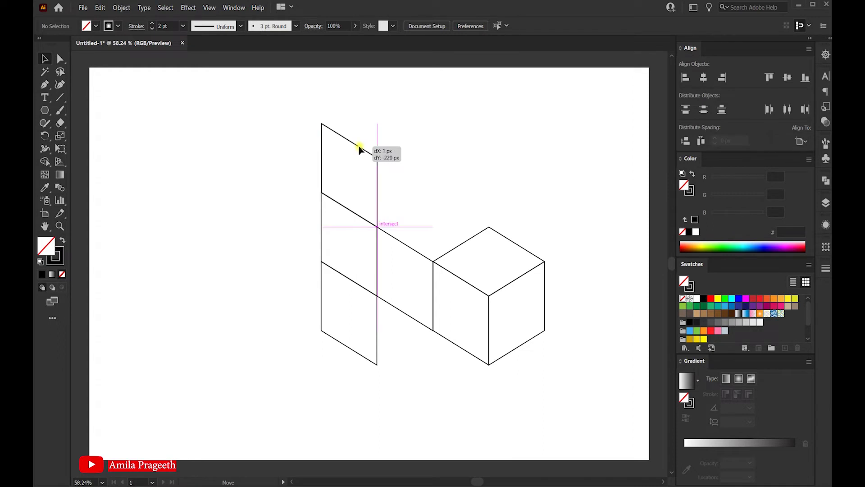
{"action": "left_click_drag", "start_coordinate": [362, 148], "coordinate": [360, 147]}
{"action": "left_click", "coordinate": [427, 155]}
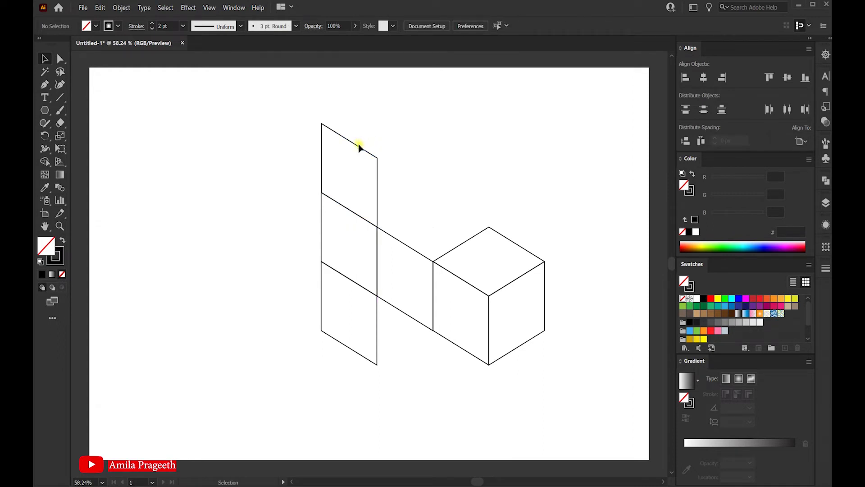
{"action": "left_click", "coordinate": [359, 149]}
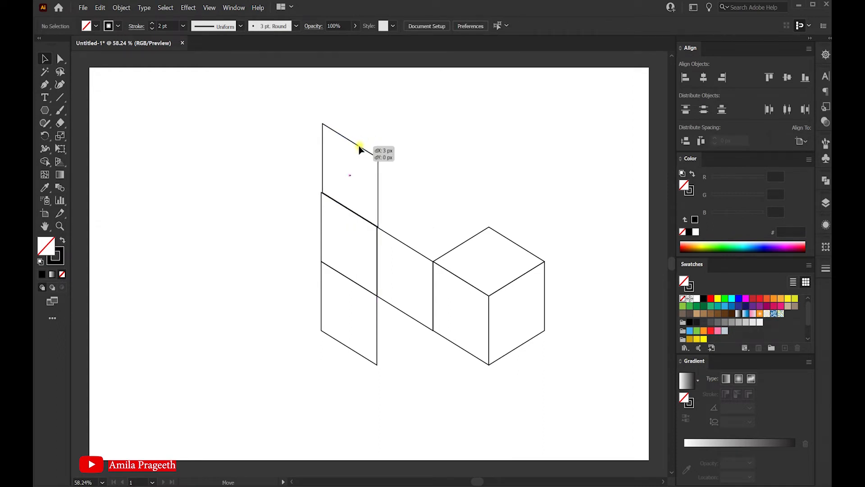
- Copy the cube's top rhombus and place the copy on top of the left column
{"action": "left_click", "coordinate": [430, 156]}
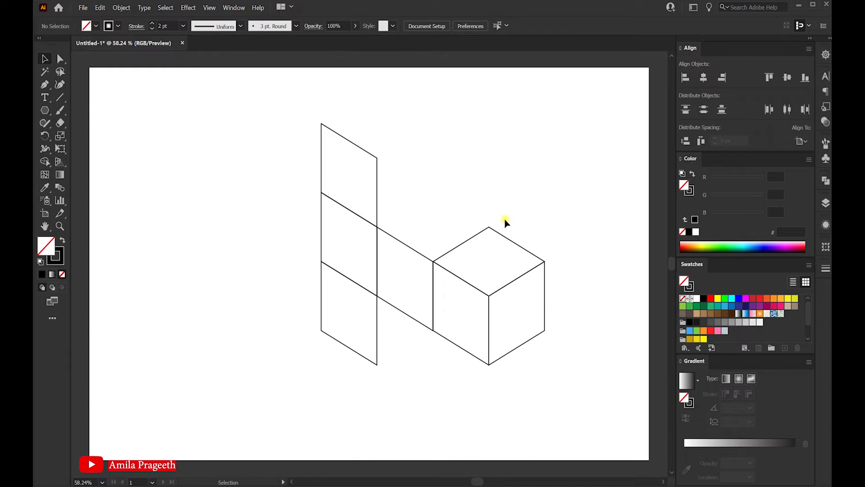
{"action": "left_click", "coordinate": [499, 234]}
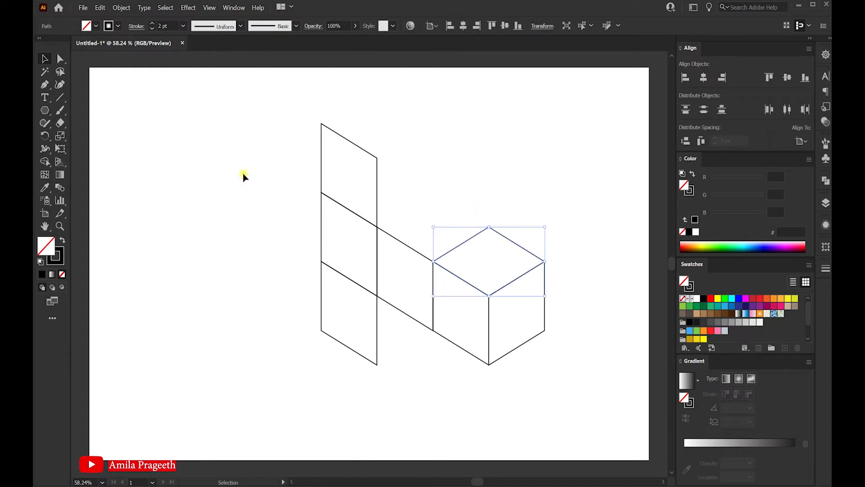
{"action": "left_click", "coordinate": [107, 14]}
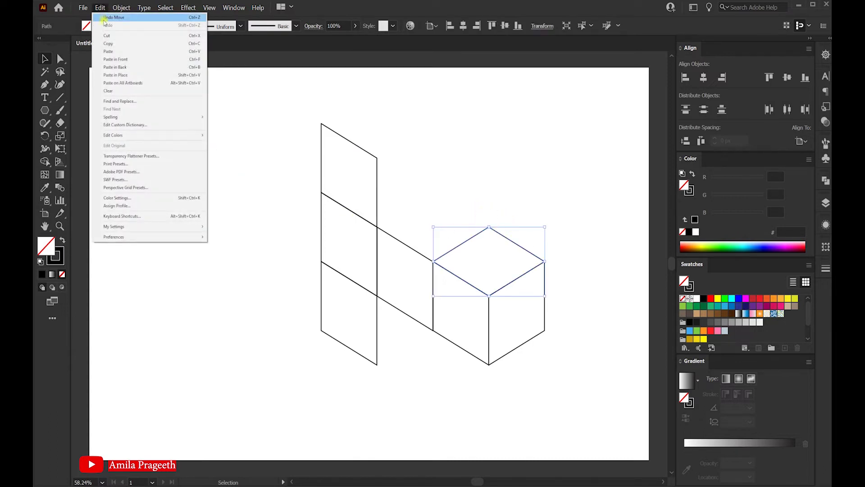
{"action": "left_click", "coordinate": [111, 43]}
{"action": "left_click", "coordinate": [100, 7]}
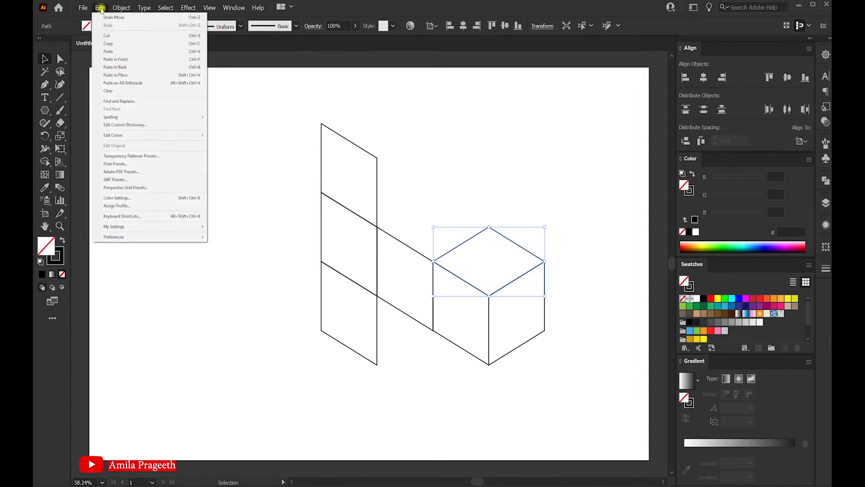
{"action": "left_click", "coordinate": [118, 75]}
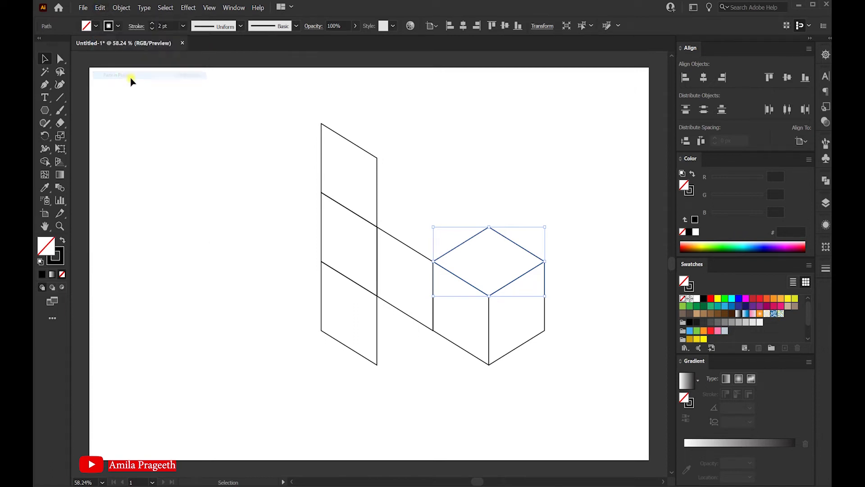
{"action": "left_click", "coordinate": [494, 196]}
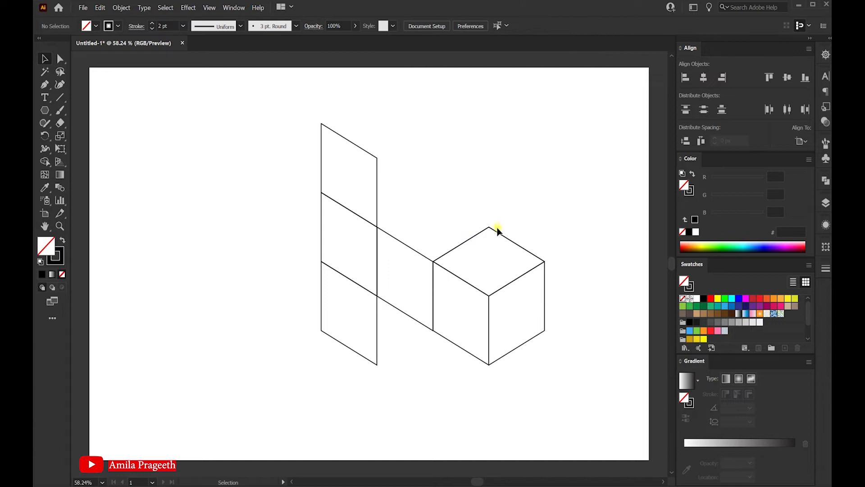
{"action": "mouse_move", "coordinate": [500, 236]}
{"action": "left_mouse_down"}
{"action": "mouse_move", "coordinate": [401, 95]}
{"action": "mouse_move", "coordinate": [386, 95]}
{"action": "left_mouse_up"}
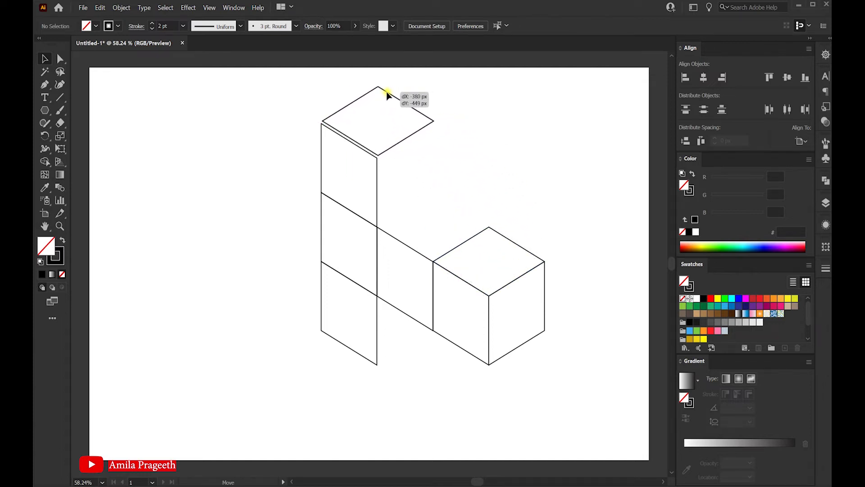
{"action": "left_click_drag", "start_coordinate": [386, 96], "coordinate": [386, 96]}
{"action": "left_click", "coordinate": [492, 121]}
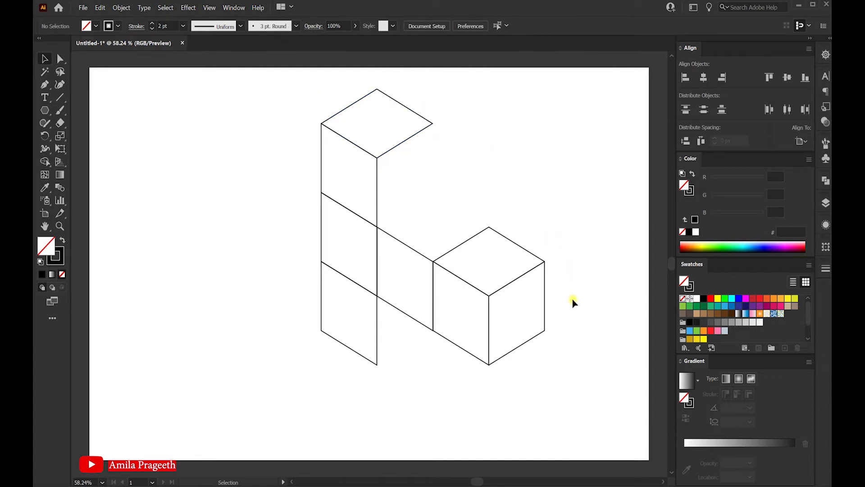
{"action": "left_click", "coordinate": [542, 335]}
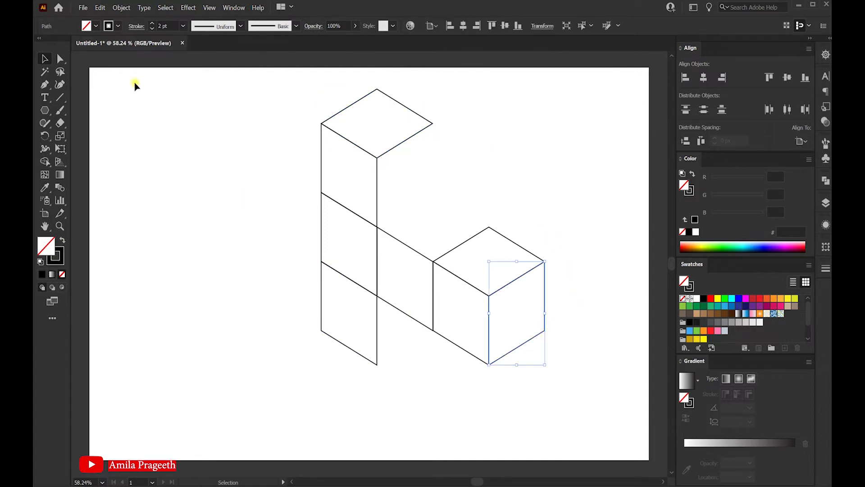
- Paste a copy of the cube's right face in back and line it up under the column
{"action": "left_click", "coordinate": [101, 7]}
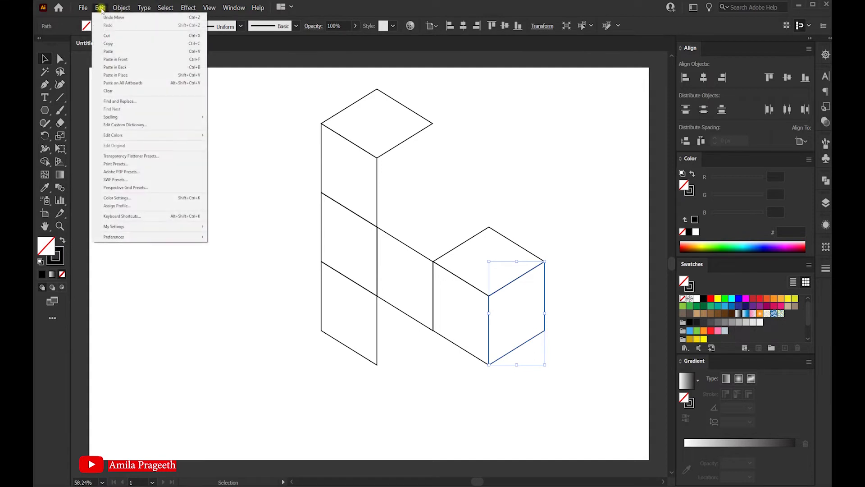
{"action": "left_click", "coordinate": [112, 43]}
{"action": "left_click", "coordinate": [101, 8]}
{"action": "left_click", "coordinate": [123, 67]}
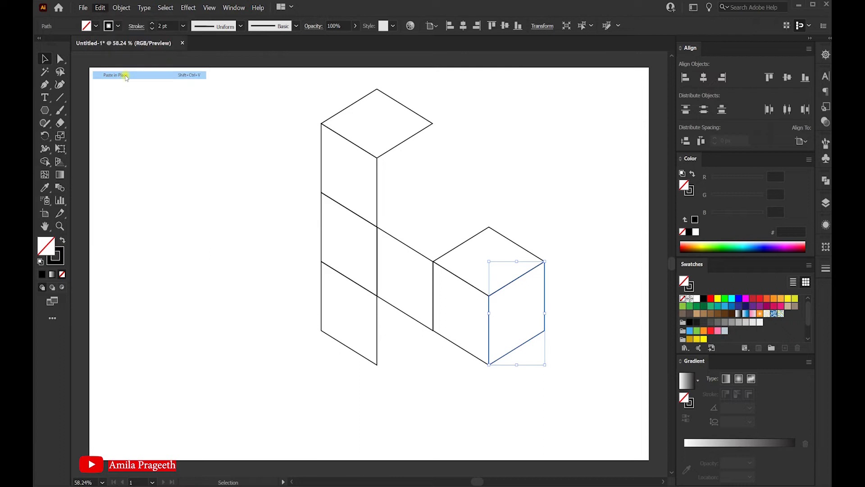
{"action": "left_click", "coordinate": [580, 237]}
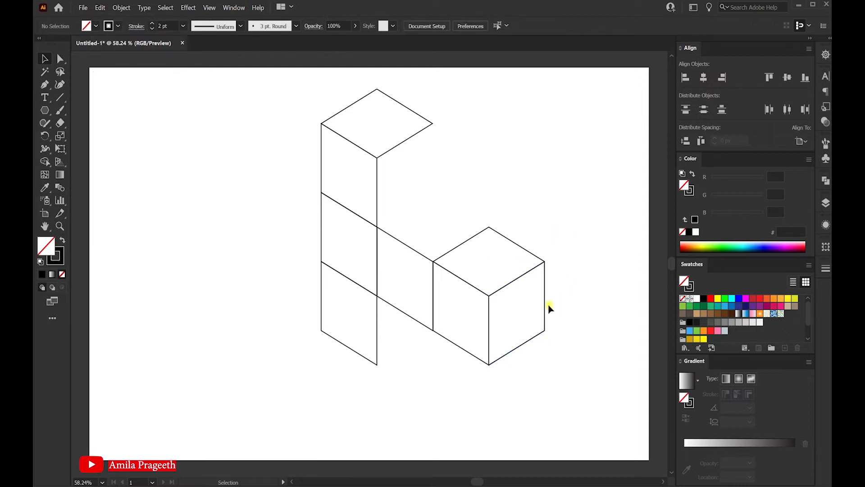
{"action": "mouse_move", "coordinate": [546, 311]}
{"action": "left_mouse_down"}
{"action": "mouse_move", "coordinate": [453, 393]}
{"action": "mouse_move", "coordinate": [433, 378]}
{"action": "left_mouse_up"}
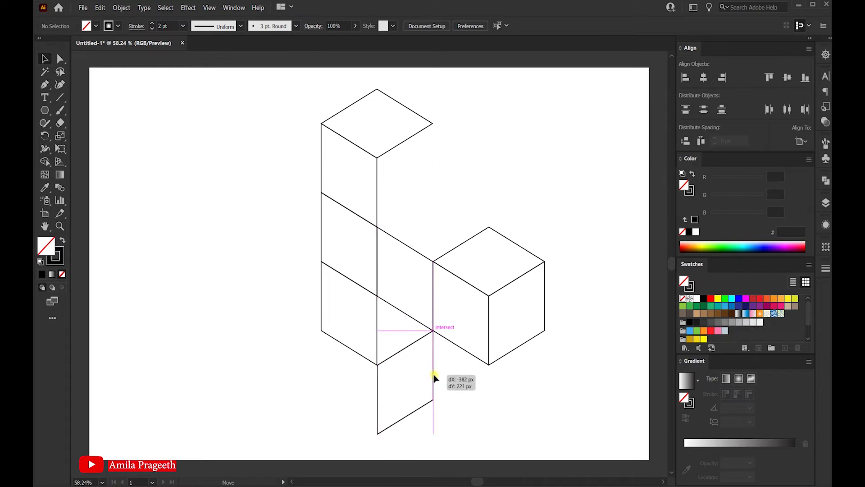
{"action": "left_click_drag", "start_coordinate": [433, 378], "coordinate": [433, 377]}
{"action": "left_click", "coordinate": [516, 194]}
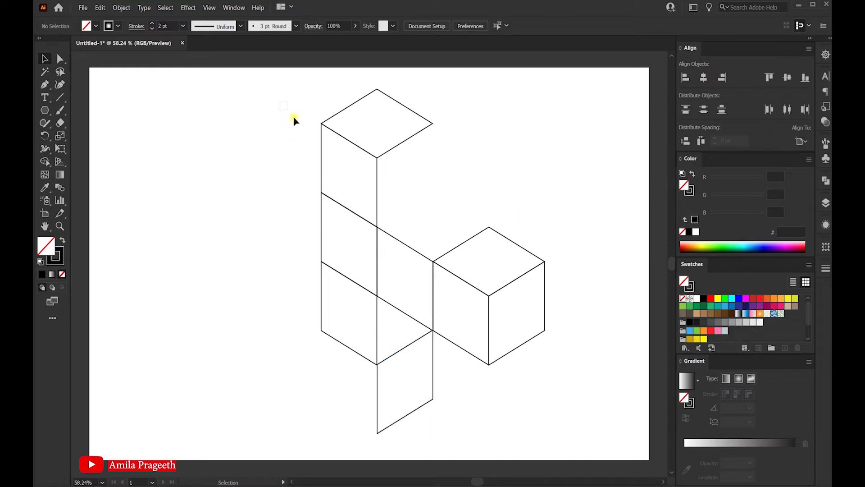
{"action": "key", "text": "ctrl+a"}
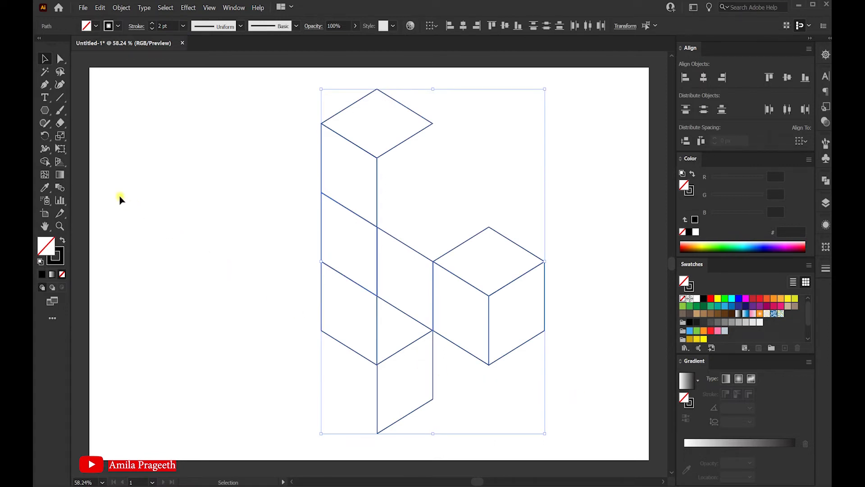
- Merge the three column faces and the middle face into one L-shaped front face with Shape Builder
{"action": "left_click", "coordinate": [45, 161]}
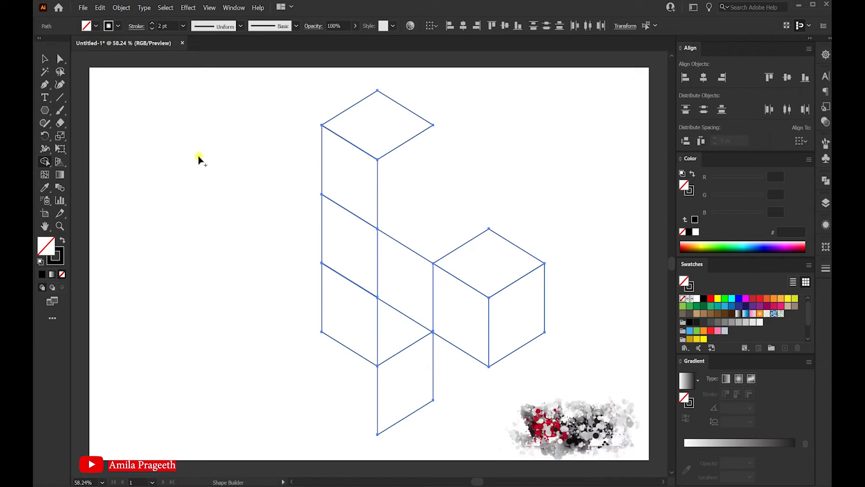
{"action": "left_click_drag", "start_coordinate": [339, 157], "coordinate": [344, 307]}
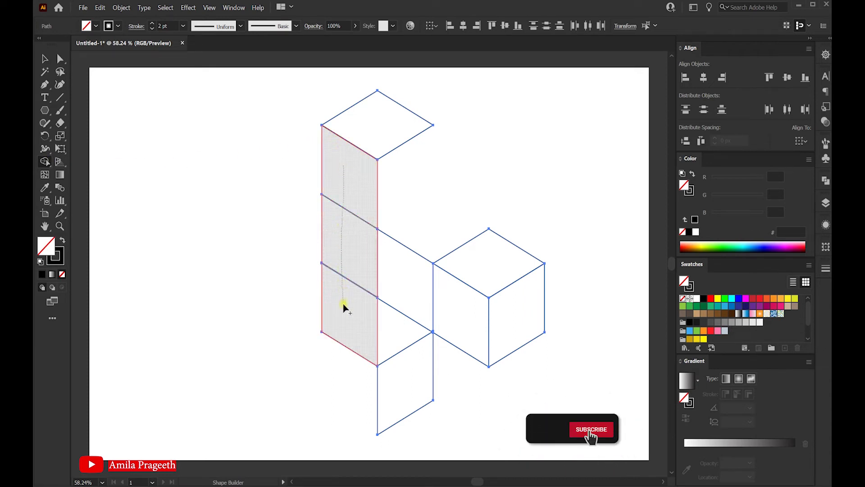
{"action": "left_click_drag", "start_coordinate": [357, 244], "coordinate": [466, 308]}
{"action": "left_click", "coordinate": [505, 321]}
{"action": "left_click", "coordinate": [498, 272]}
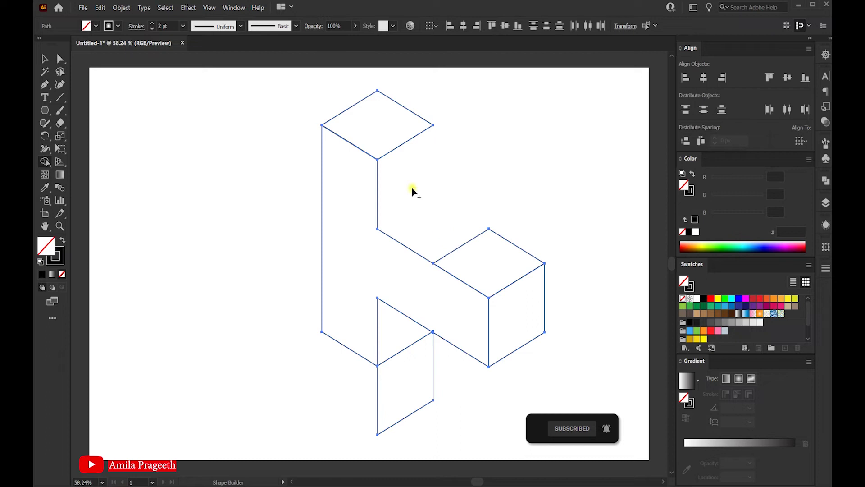
{"action": "left_click", "coordinate": [393, 326]}
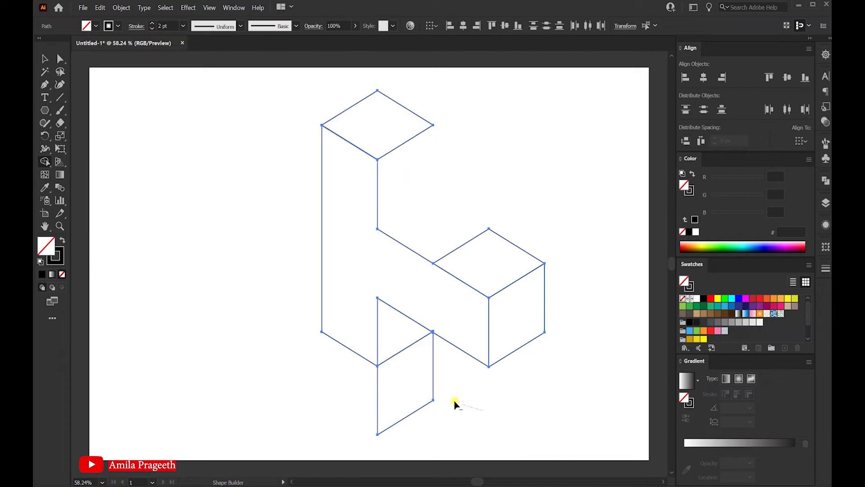
- Delete the extra parallelogram below the block and select the L-shaped front face
{"action": "left_click_drag", "start_coordinate": [346, 395], "coordinate": [345, 394]}
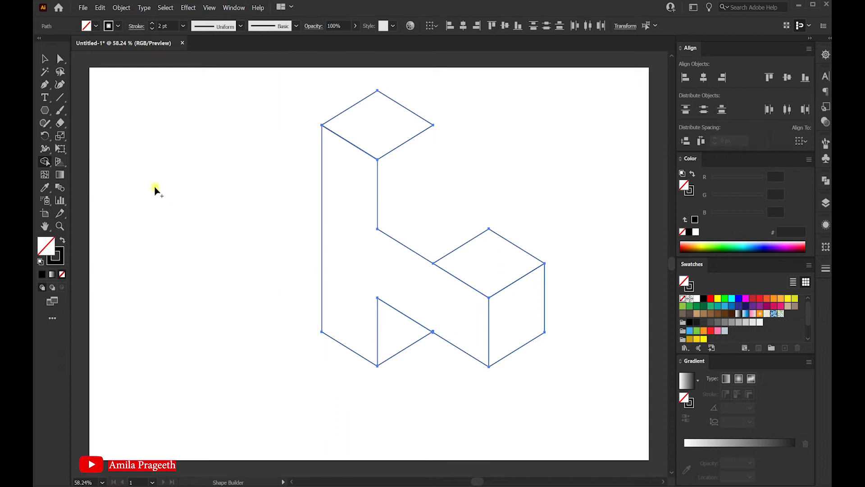
{"action": "left_click", "coordinate": [45, 59]}
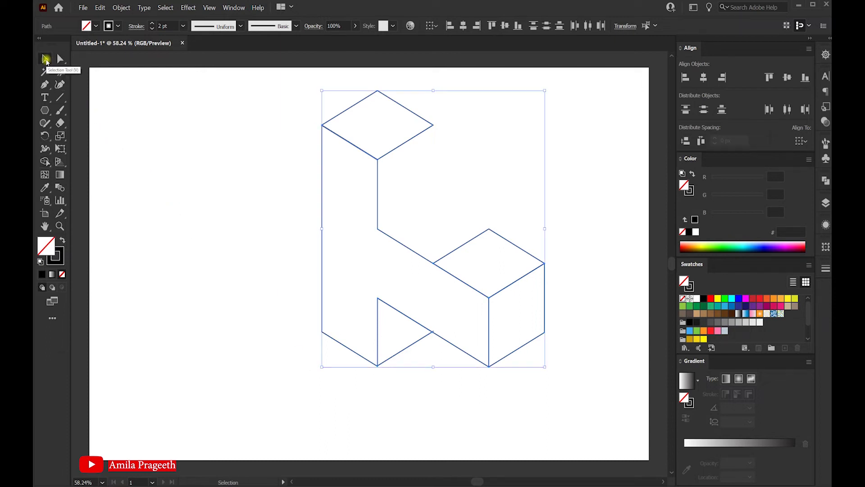
{"action": "left_click", "coordinate": [162, 152]}
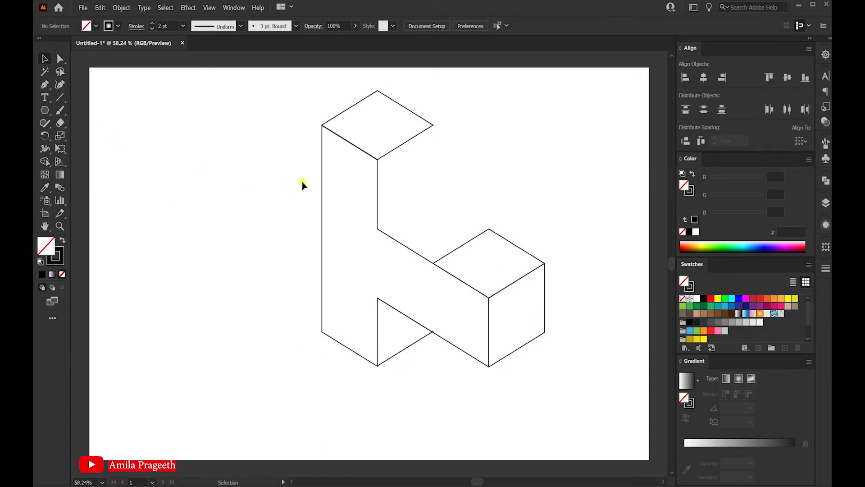
{"action": "left_click_drag", "start_coordinate": [324, 199], "coordinate": [329, 203]}
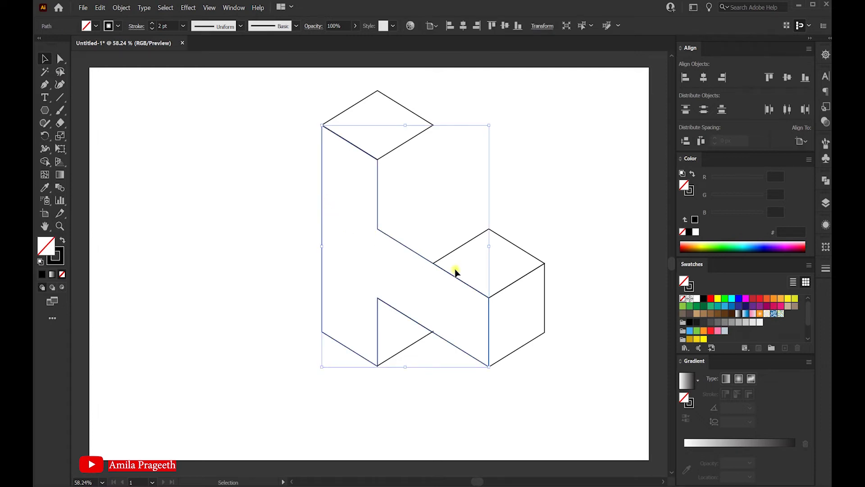
{"action": "scroll", "coordinate": [724, 307], "scroll_direction": "down", "scroll_amount": 3}
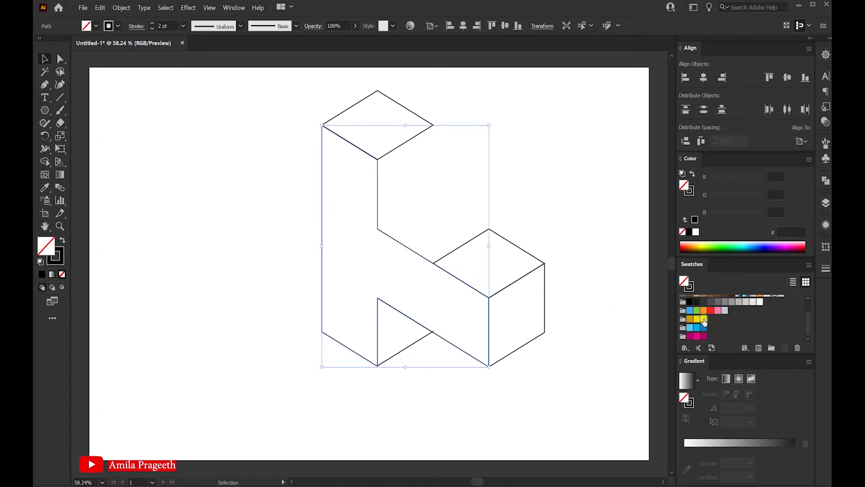
- Fill the L-shaped front with FEF200 yellow and the small cube's right and top faces with F2D513
{"action": "left_click", "coordinate": [704, 319]}
{"action": "left_click", "coordinate": [561, 391]}
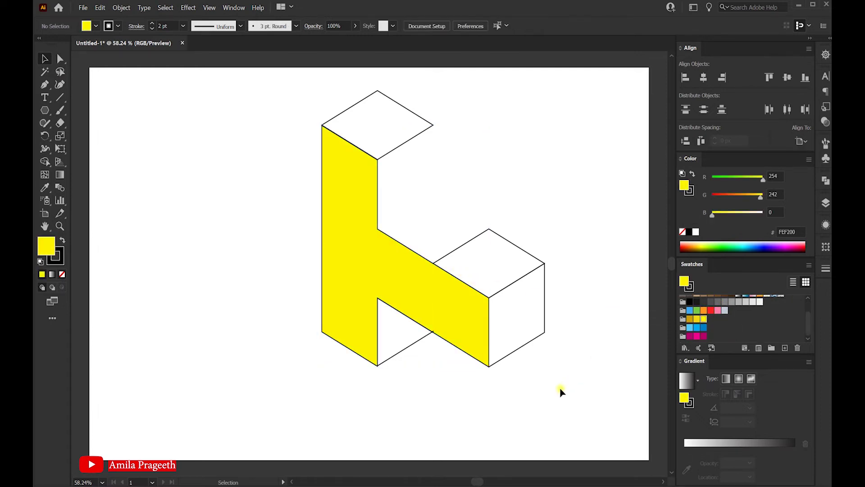
{"action": "left_click", "coordinate": [545, 303]}
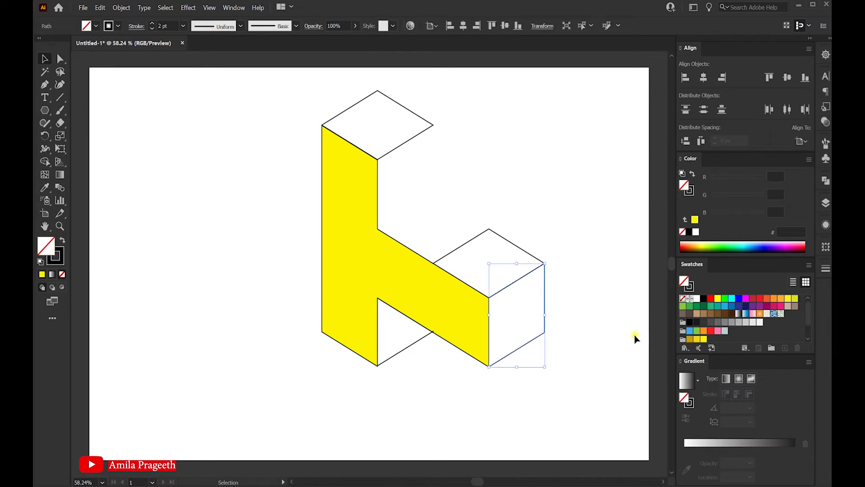
{"action": "left_click", "coordinate": [697, 339]}
{"action": "left_click", "coordinate": [505, 244]}
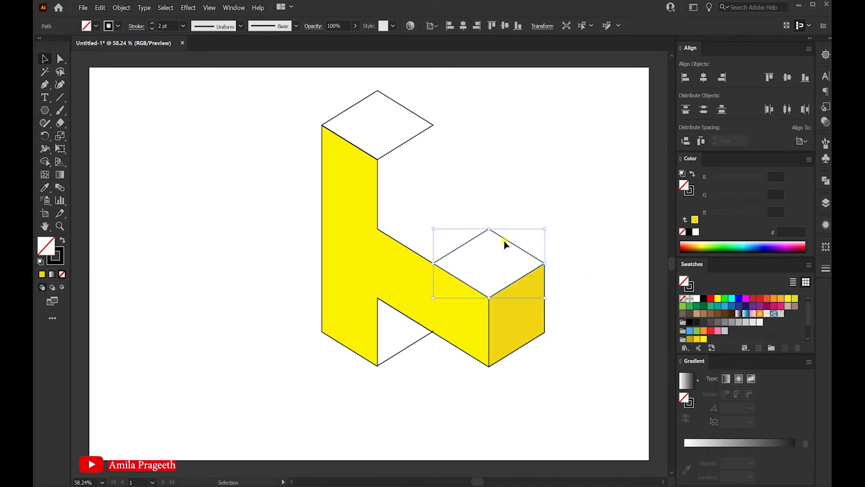
{"action": "left_click", "coordinate": [698, 338]}
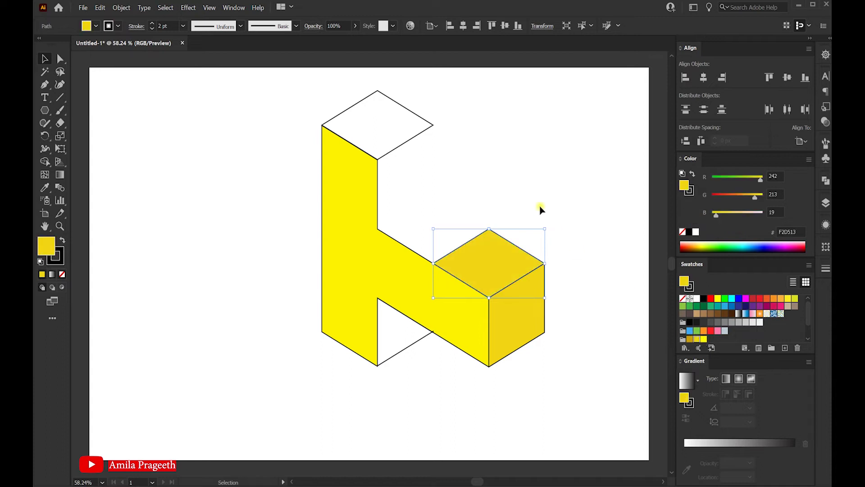
- Fill the column's top diamond with F2D513 and the inner triangle with dark gold CA9D0A
{"action": "left_click", "coordinate": [416, 124]}
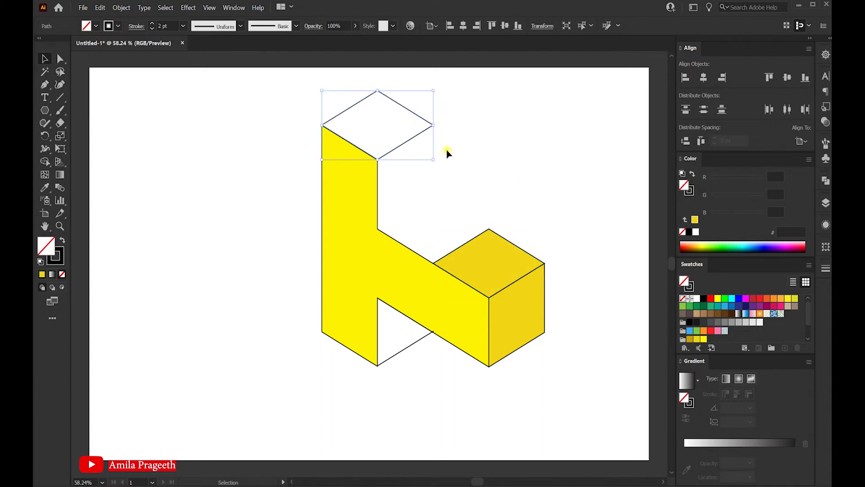
{"action": "left_click", "coordinate": [698, 339]}
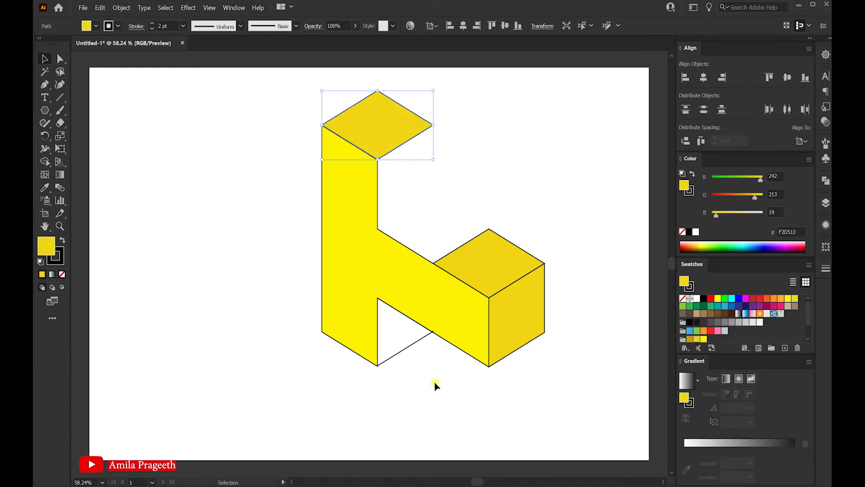
{"action": "left_click", "coordinate": [409, 370]}
{"action": "left_click", "coordinate": [397, 344]}
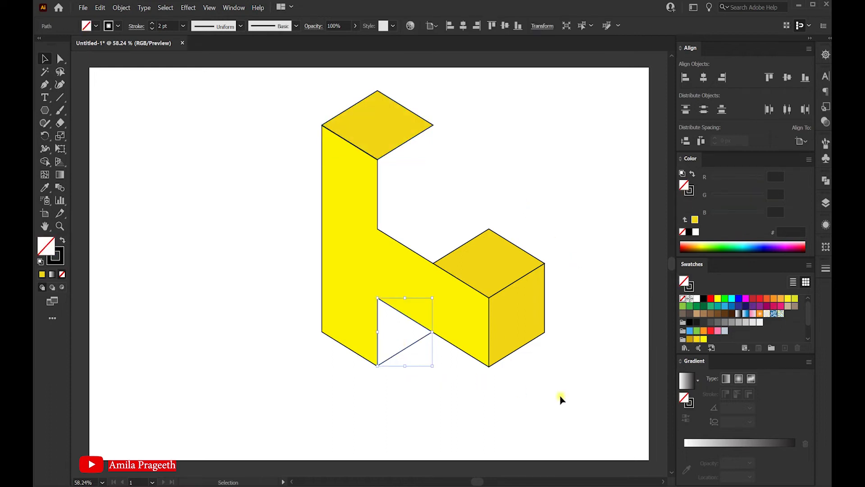
{"action": "left_click", "coordinate": [688, 338]}
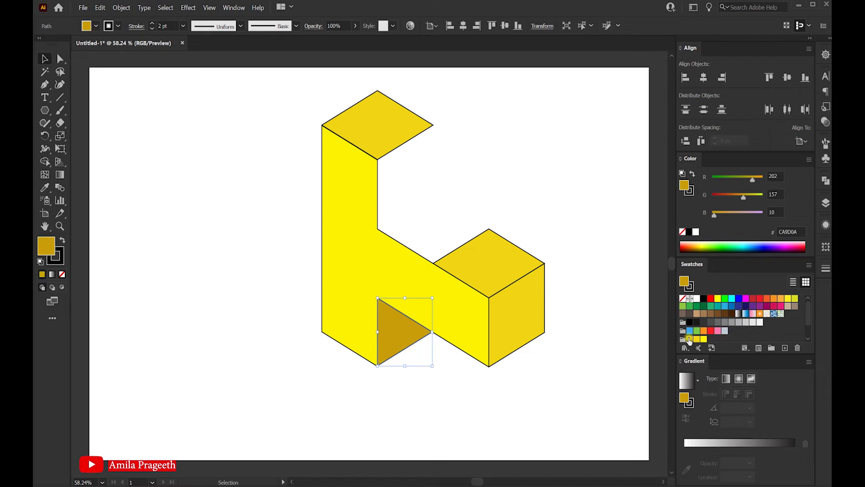
{"action": "left_click", "coordinate": [520, 168]}
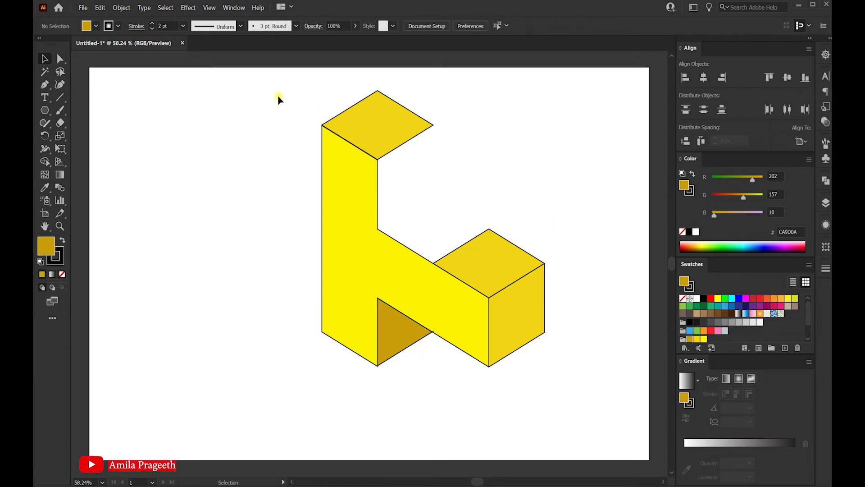
{"action": "key", "text": "ctrl+a"}
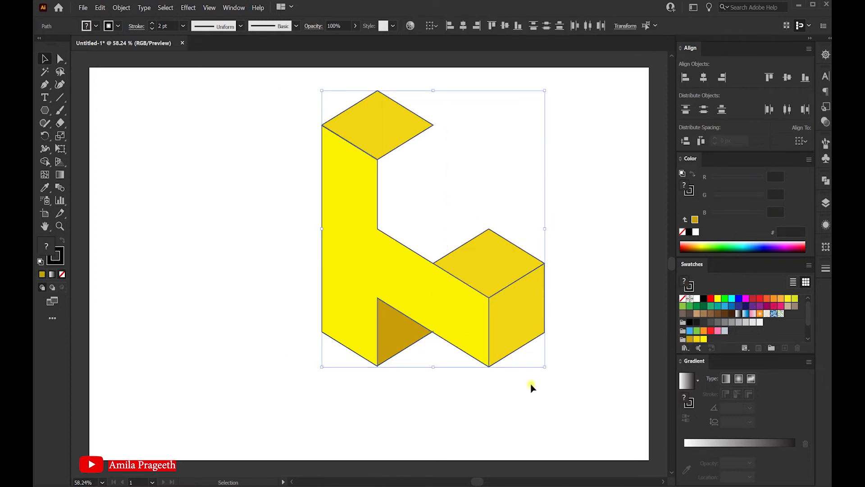
- Shrink the yellow block, move it left, and paste a second copy beside it
{"action": "left_click_drag", "start_coordinate": [546, 367], "coordinate": [491, 329]}
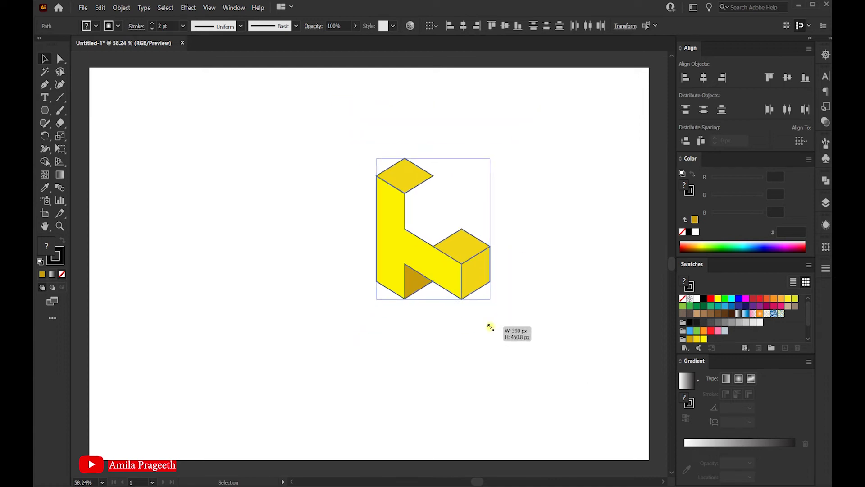
{"action": "mouse_move", "coordinate": [398, 245]}
{"action": "left_mouse_down"}
{"action": "mouse_move", "coordinate": [164, 242]}
{"action": "mouse_move", "coordinate": [171, 239]}
{"action": "left_mouse_up"}
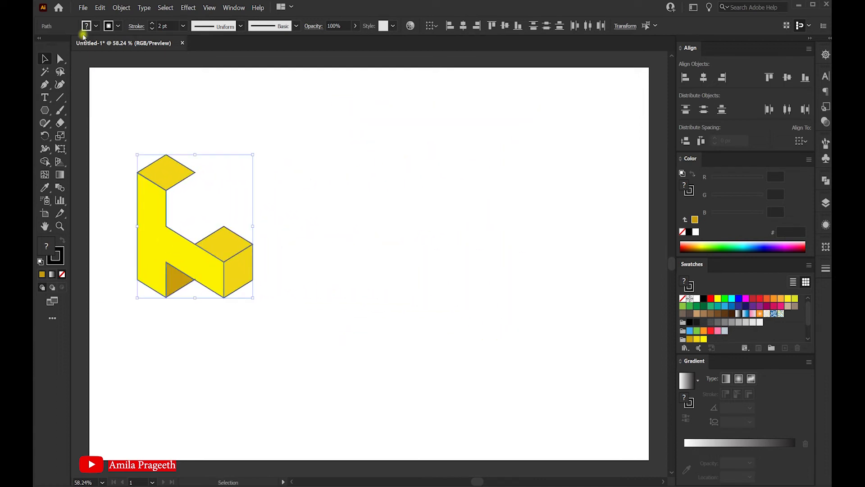
{"action": "left_click", "coordinate": [100, 9]}
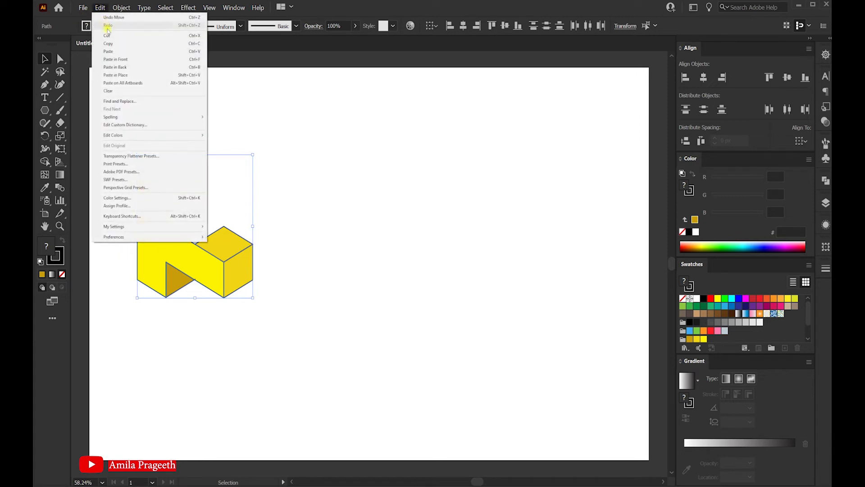
{"action": "left_click", "coordinate": [114, 44]}
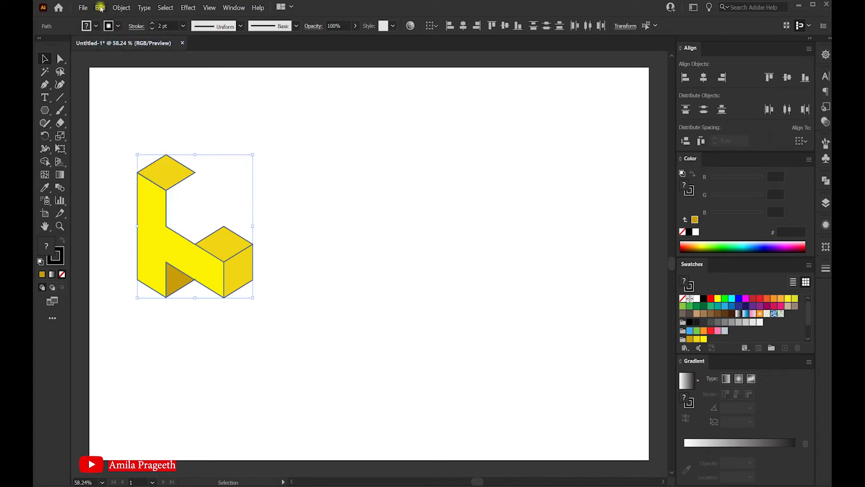
{"action": "left_click", "coordinate": [100, 7]}
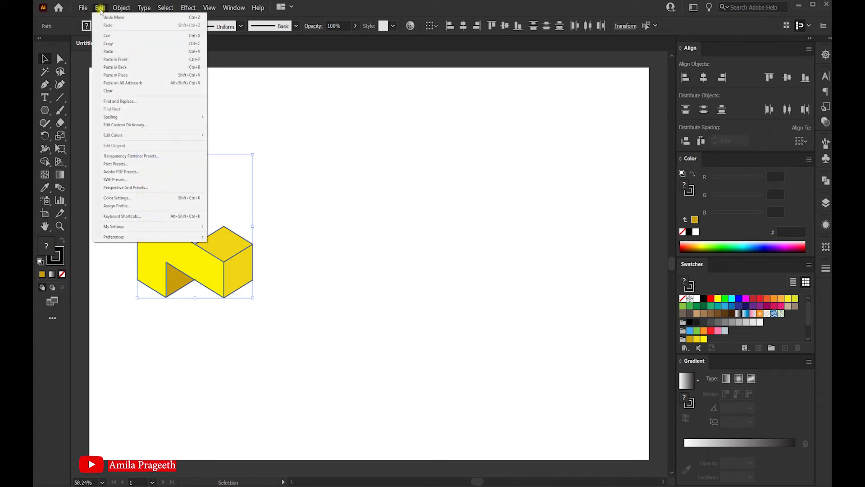
{"action": "left_click", "coordinate": [120, 75]}
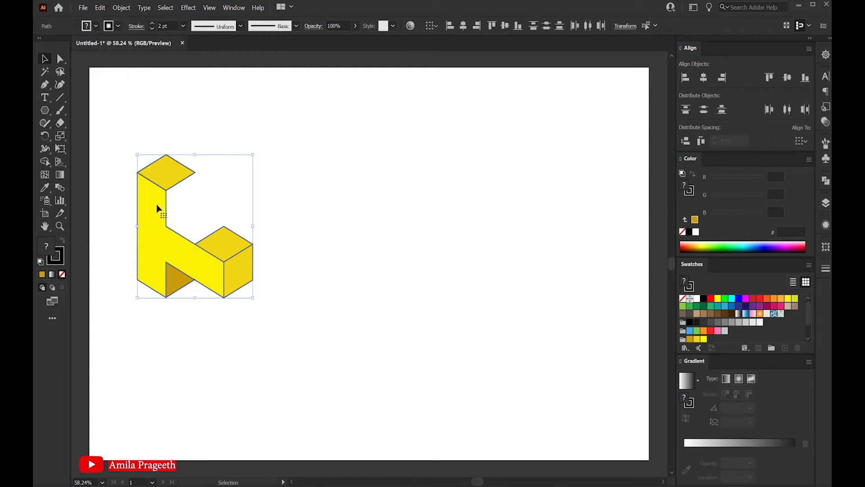
{"action": "left_click_drag", "start_coordinate": [157, 208], "coordinate": [271, 206]}
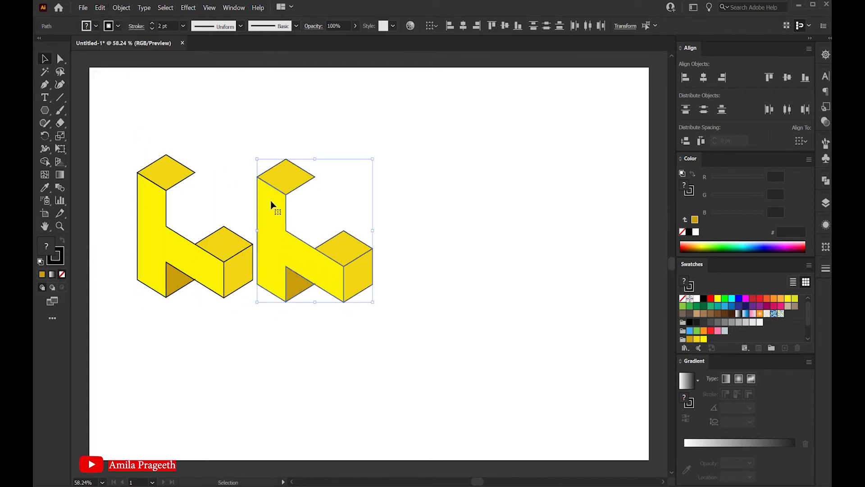
- Paste a third yellow block in place and position it right of the second
{"action": "left_click", "coordinate": [100, 8]}
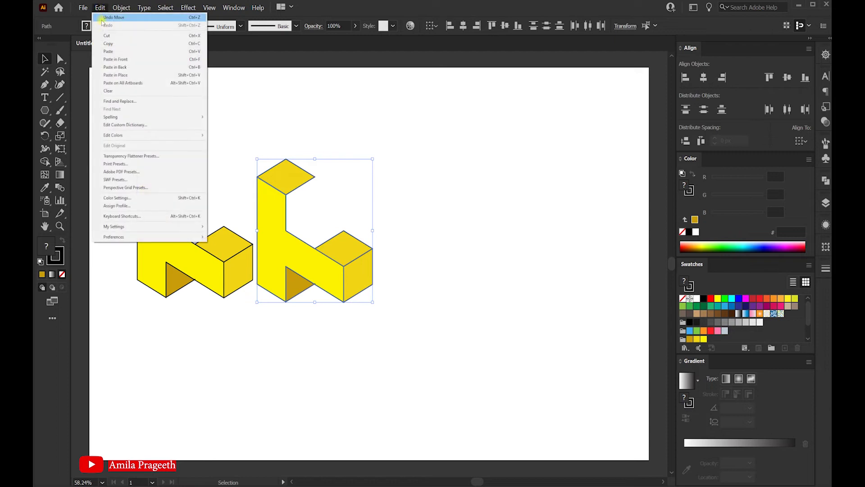
{"action": "left_click", "coordinate": [110, 44]}
{"action": "left_click", "coordinate": [100, 8]}
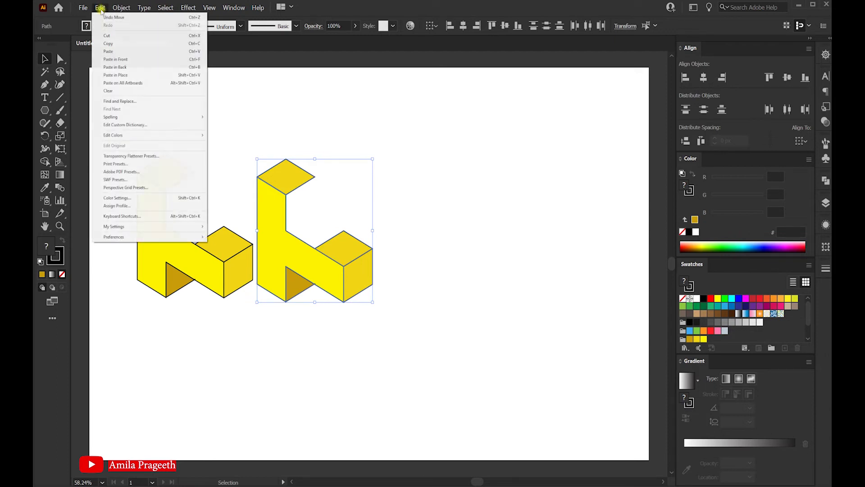
{"action": "left_click", "coordinate": [115, 75]}
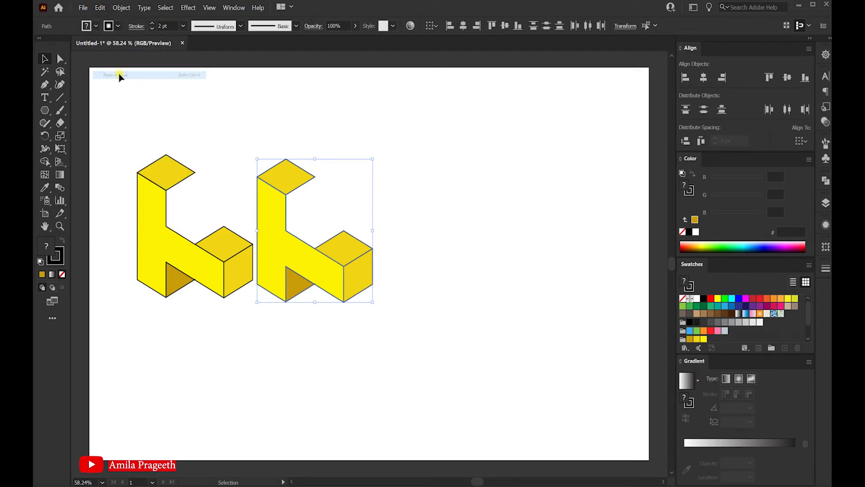
{"action": "left_click_drag", "start_coordinate": [277, 227], "coordinate": [417, 241]}
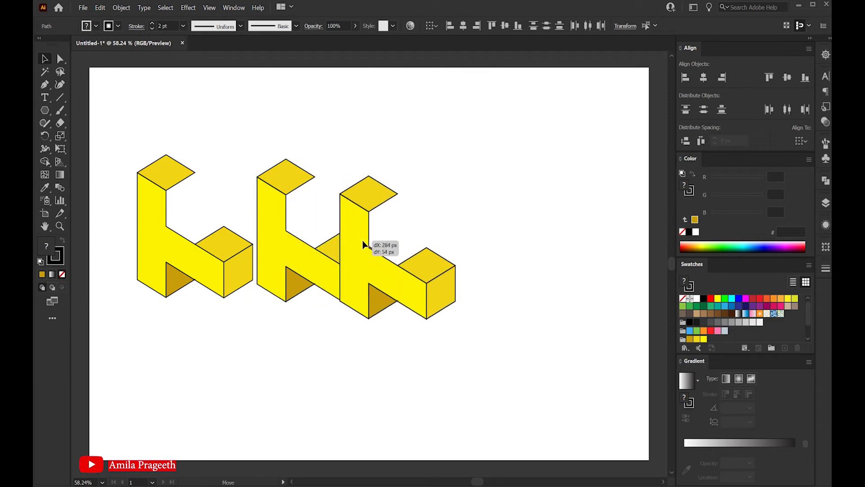
{"action": "left_click_drag", "start_coordinate": [416, 241], "coordinate": [406, 234]}
{"action": "left_click", "coordinate": [287, 130]}
{"action": "left_click", "coordinate": [290, 180]}
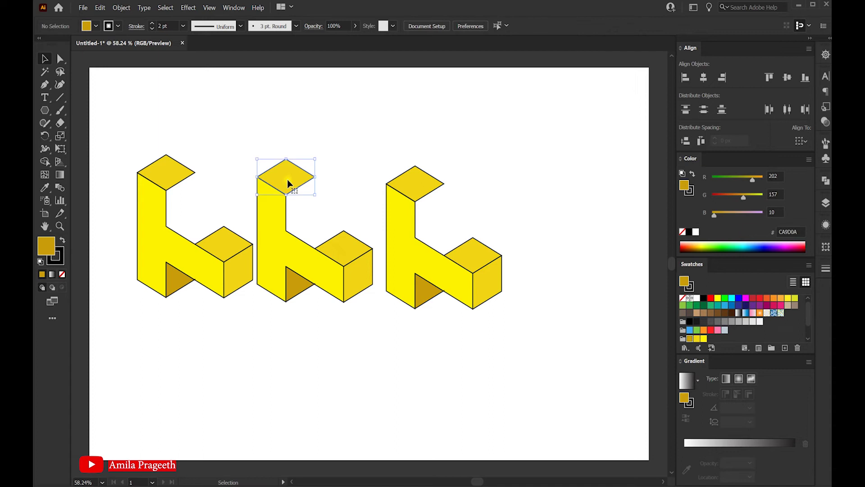
- Colour the middle block's faces in light blue, blue and dark blue
{"action": "left_click", "coordinate": [282, 130]}
{"action": "left_click", "coordinate": [276, 230]}
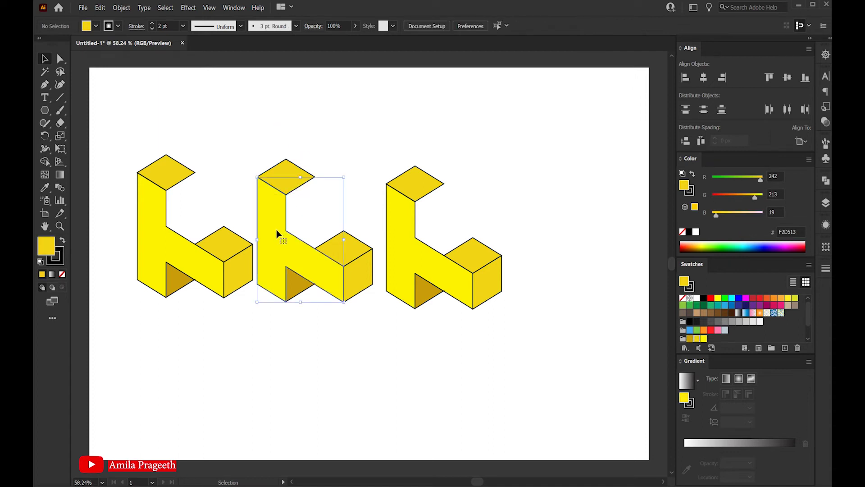
{"action": "scroll", "coordinate": [738, 301], "scroll_direction": "down", "scroll_amount": 2}
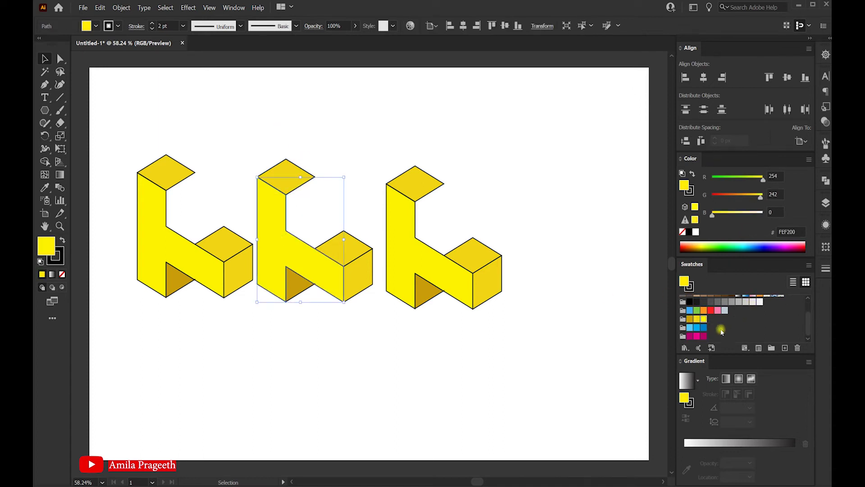
{"action": "left_click", "coordinate": [689, 328]}
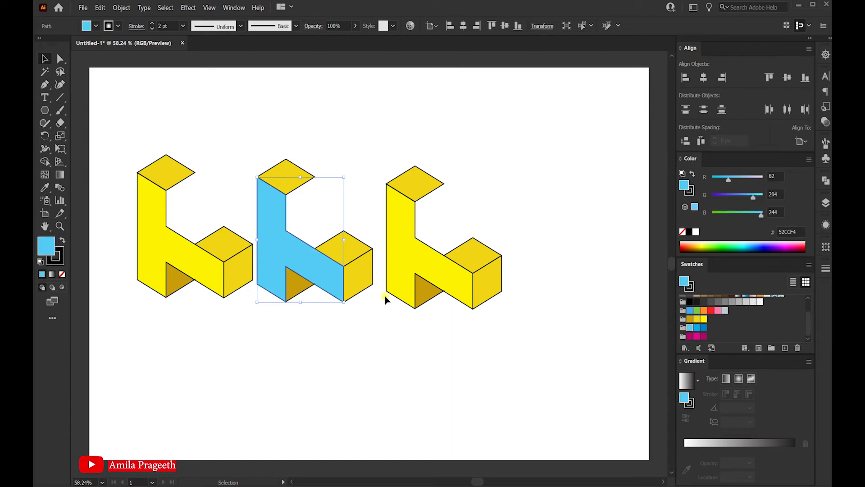
{"action": "left_click", "coordinate": [366, 286]}
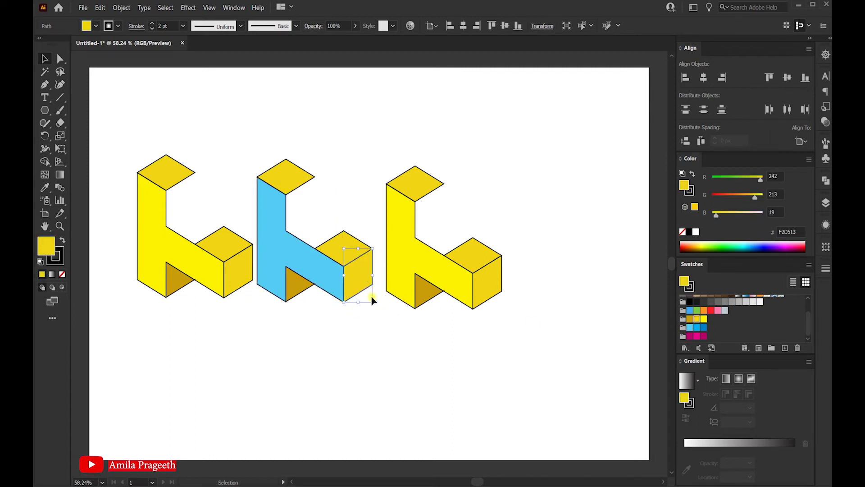
{"action": "left_click", "coordinate": [696, 328]}
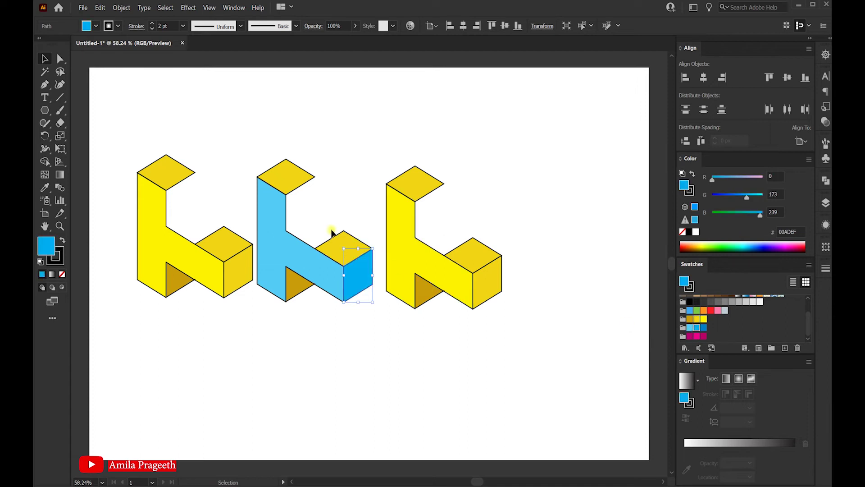
{"action": "left_click", "coordinate": [340, 241]}
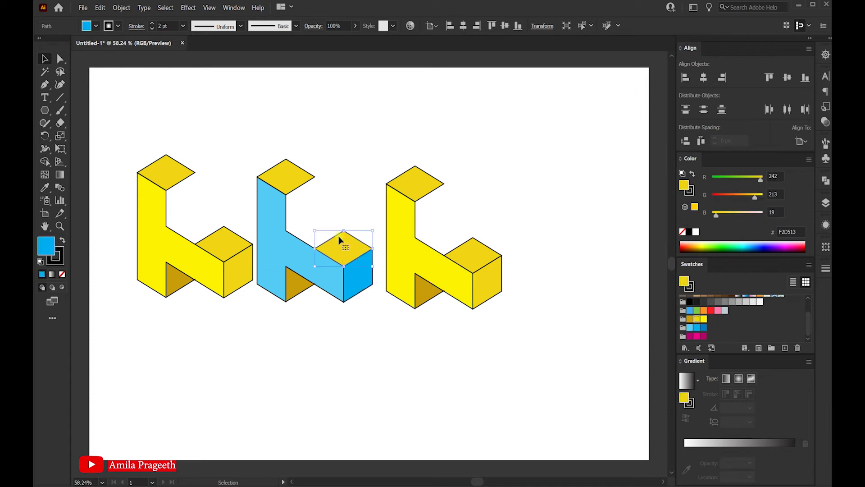
{"action": "left_click", "coordinate": [696, 328]}
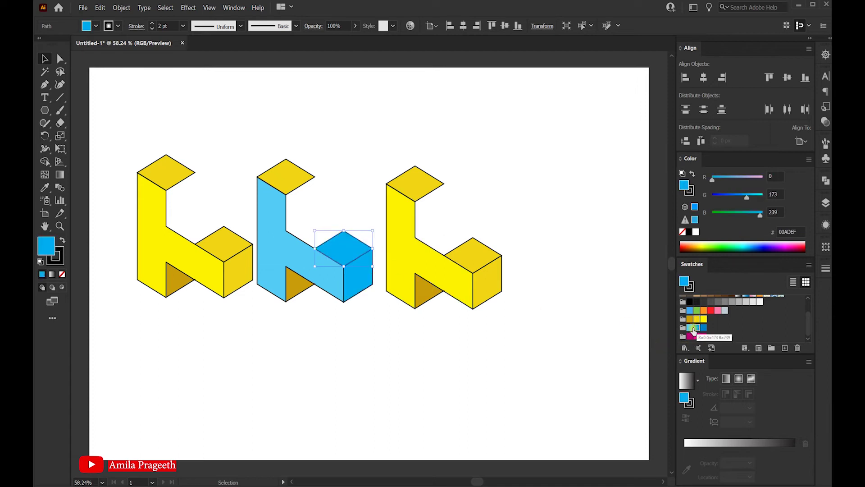
{"action": "left_click", "coordinate": [290, 178]}
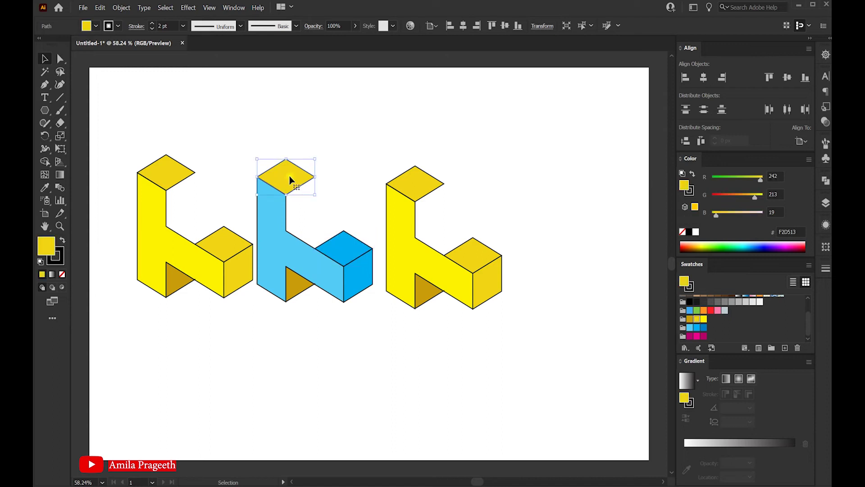
{"action": "left_click", "coordinate": [697, 328]}
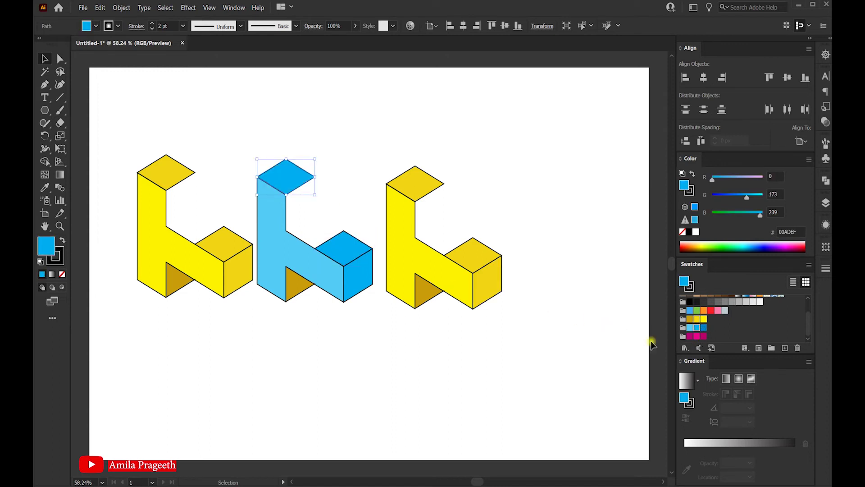
{"action": "left_click", "coordinate": [296, 290]}
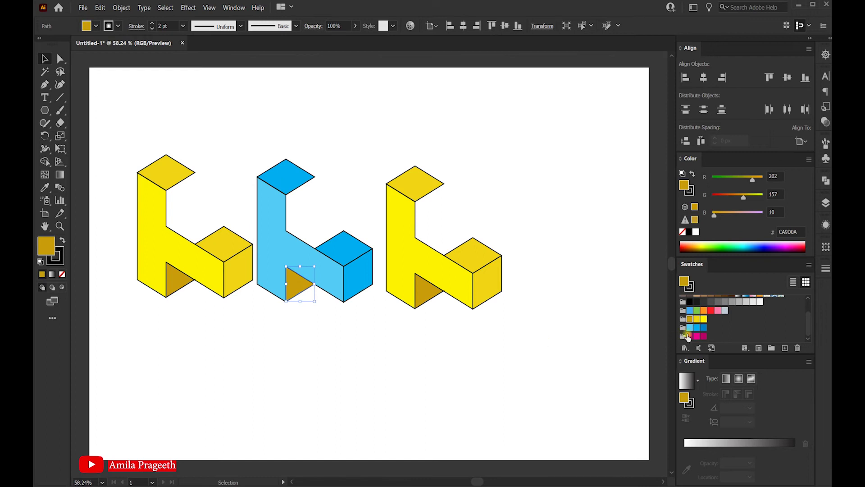
{"action": "left_click", "coordinate": [704, 328]}
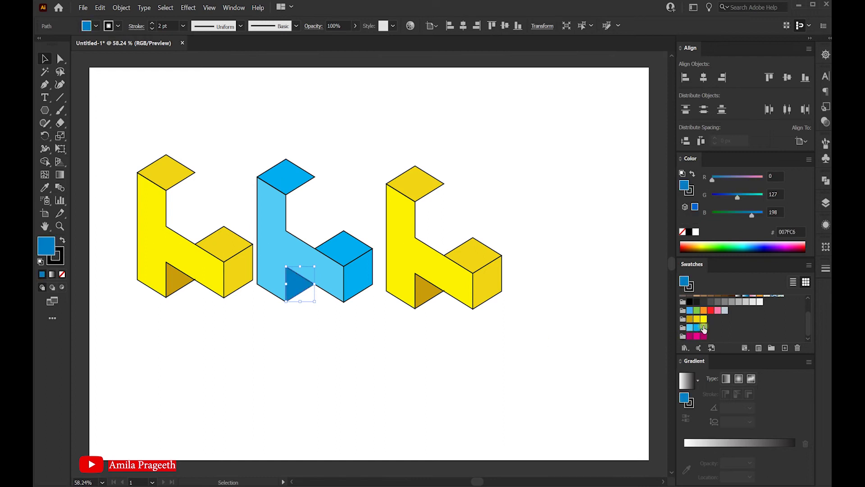
{"action": "left_click", "coordinate": [487, 364]}
- Colour the right block's faces in magenta and dark magenta shades
{"action": "left_click", "coordinate": [411, 256]}
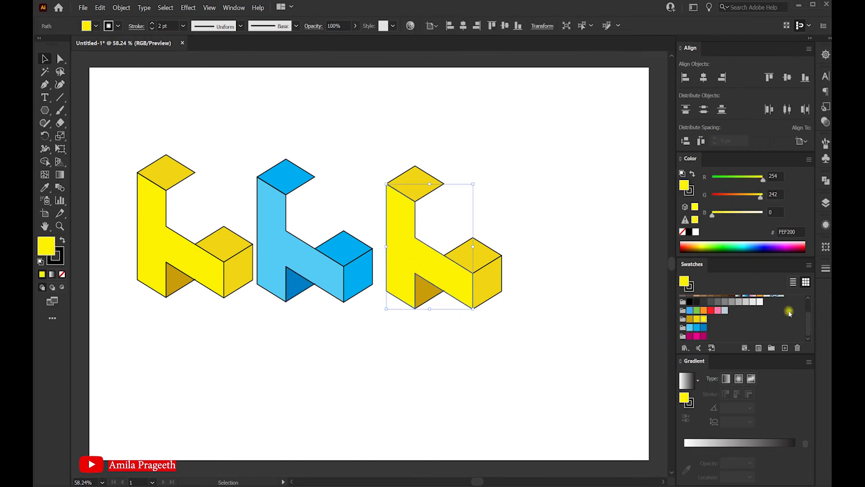
{"action": "left_click", "coordinate": [696, 336]}
{"action": "left_click", "coordinate": [582, 347]}
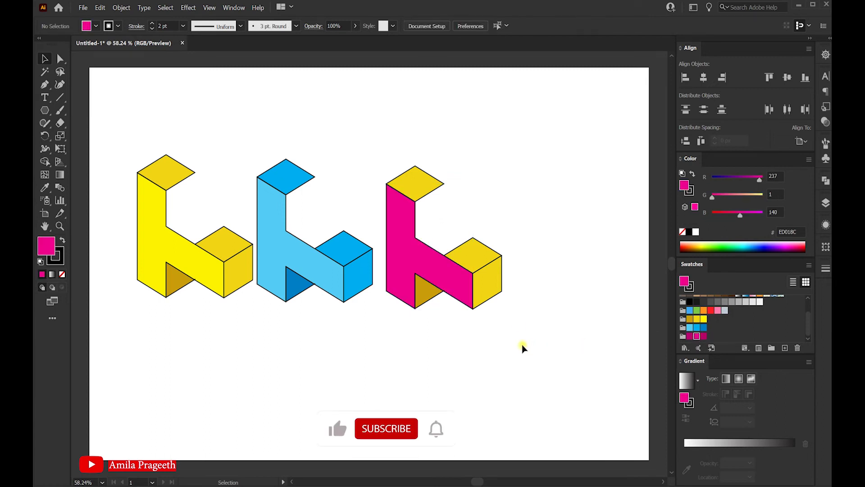
{"action": "left_click", "coordinate": [492, 250]}
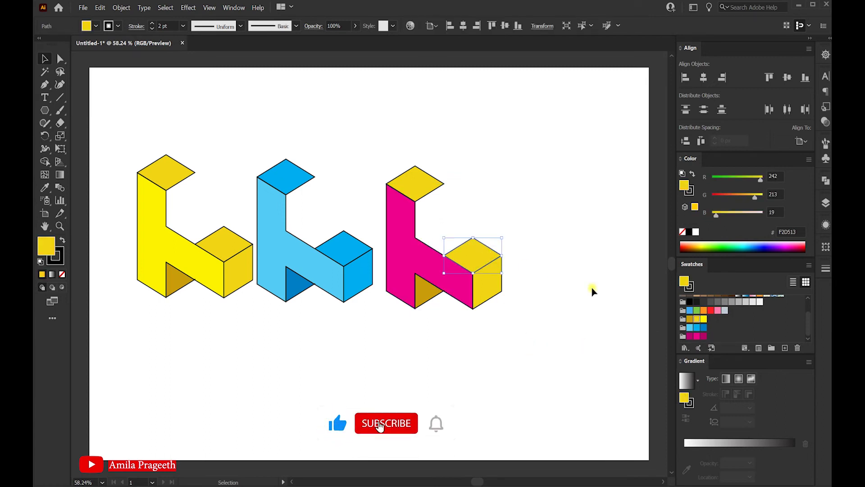
{"action": "left_click", "coordinate": [704, 336]}
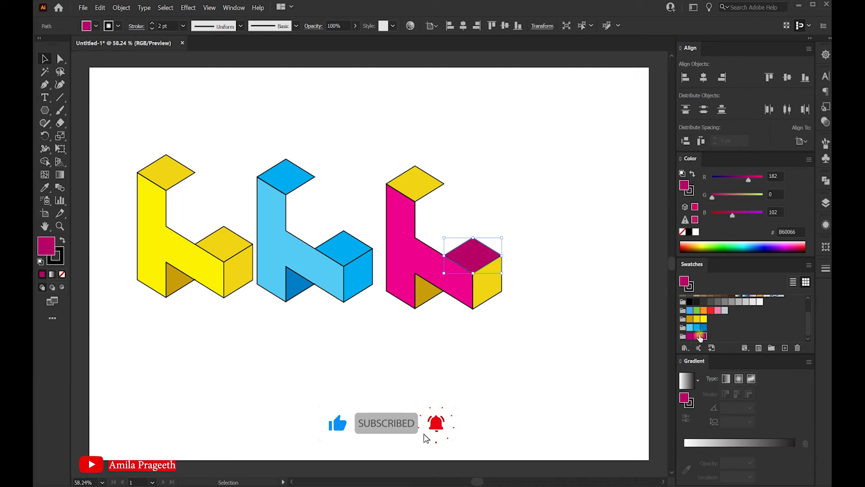
{"action": "left_click", "coordinate": [480, 290]}
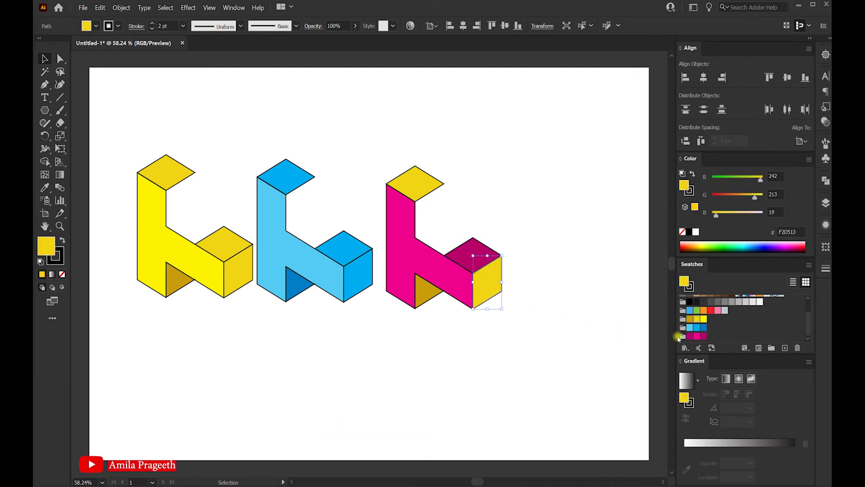
{"action": "left_click", "coordinate": [704, 337]}
{"action": "left_click", "coordinate": [422, 189]}
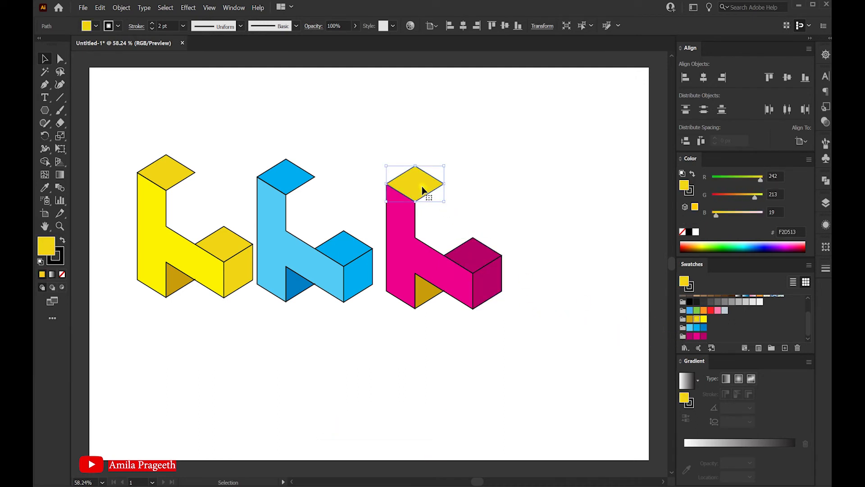
{"action": "left_click", "coordinate": [703, 337]}
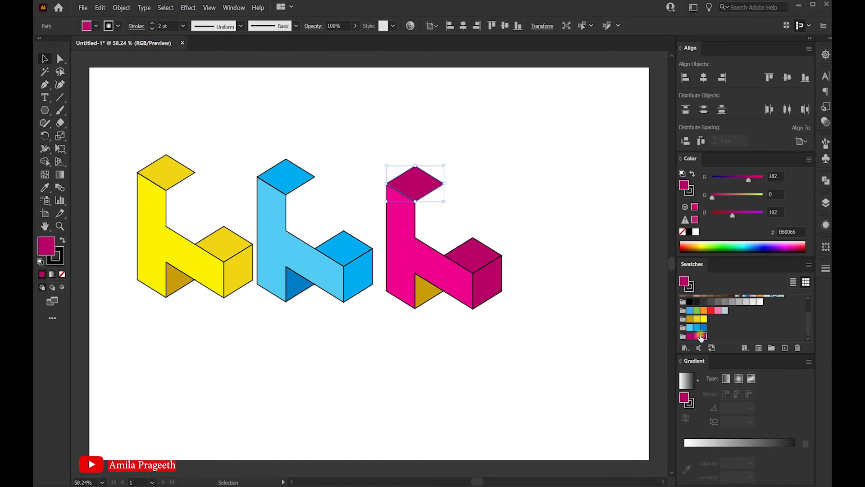
{"action": "left_click", "coordinate": [428, 292]}
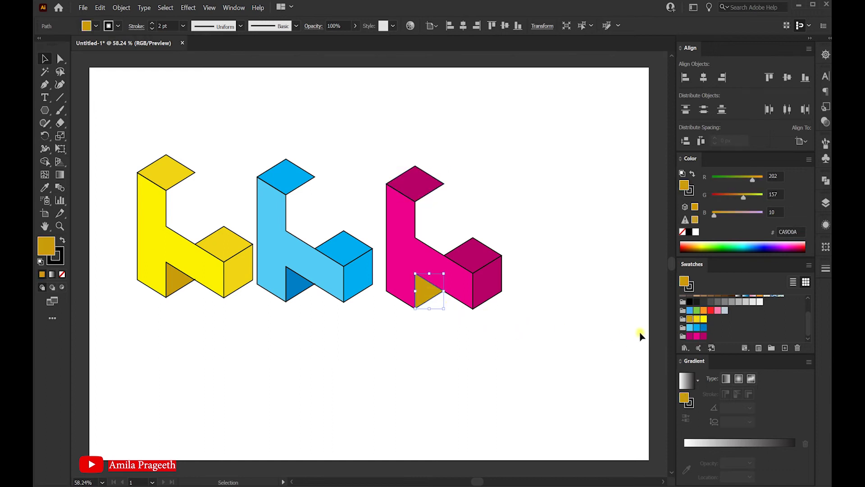
{"action": "left_click", "coordinate": [688, 337]}
{"action": "left_click", "coordinate": [544, 347]}
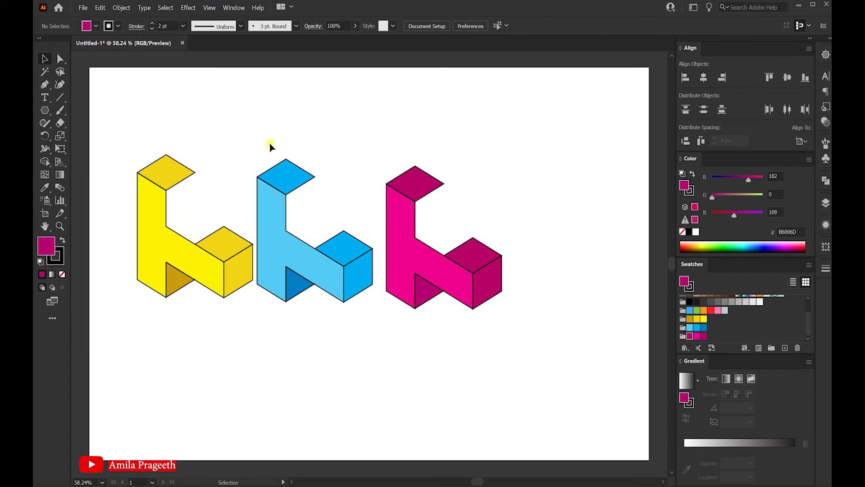
- Group the blue block's pieces, then group the magenta block's pieces
{"action": "mouse_move", "coordinate": [333, 283]}
{"action": "left_mouse_down"}
{"action": "mouse_move", "coordinate": [356, 325]}
{"action": "mouse_move", "coordinate": [344, 319]}
{"action": "left_mouse_up"}
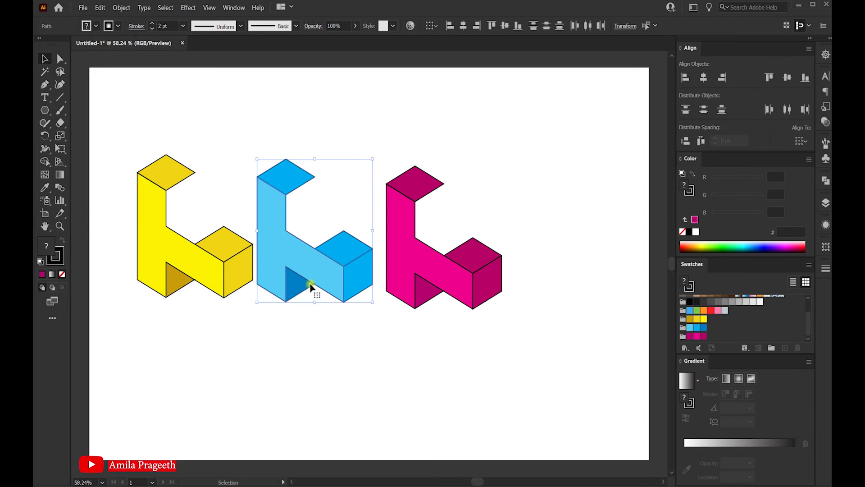
{"action": "right_click", "coordinate": [279, 253]}
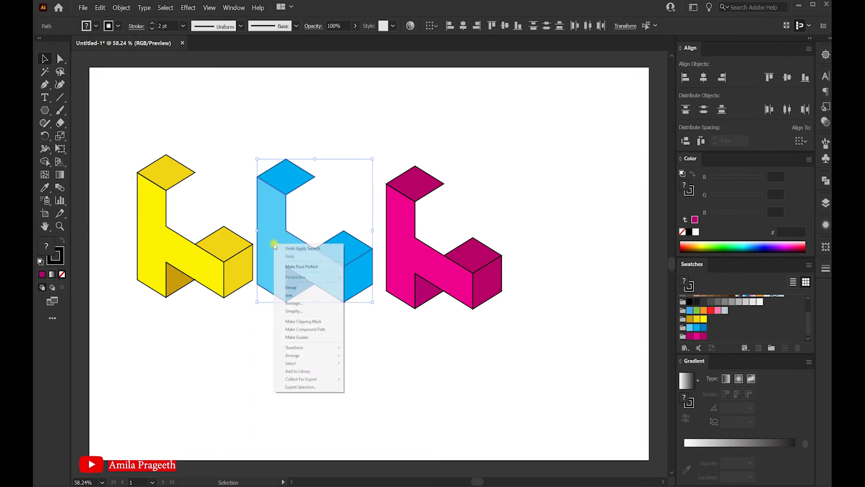
{"action": "left_click", "coordinate": [296, 290]}
{"action": "left_click", "coordinate": [532, 196]}
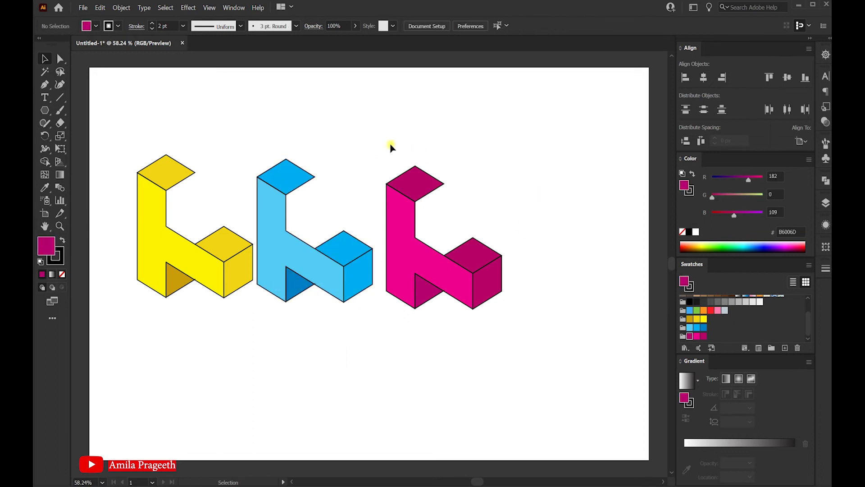
{"action": "left_click_drag", "start_coordinate": [438, 253], "coordinate": [505, 343]}
{"action": "right_click", "coordinate": [399, 241]}
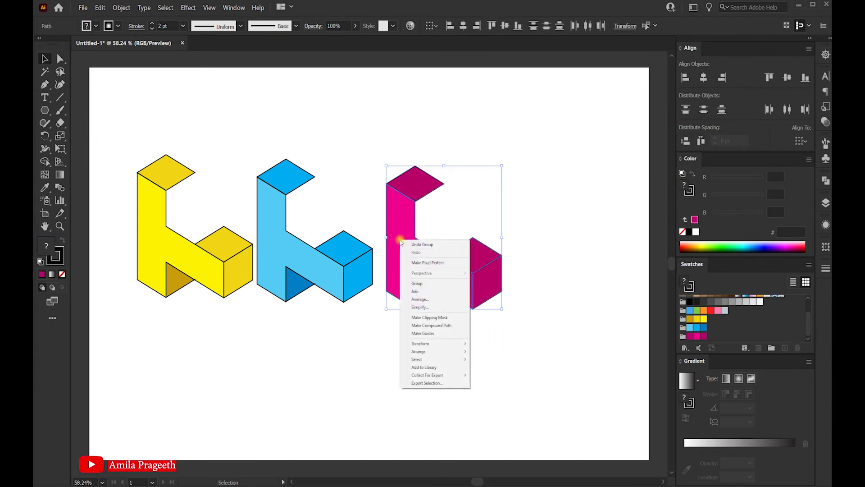
{"action": "left_click", "coordinate": [417, 284]}
{"action": "left_click", "coordinate": [210, 330]}
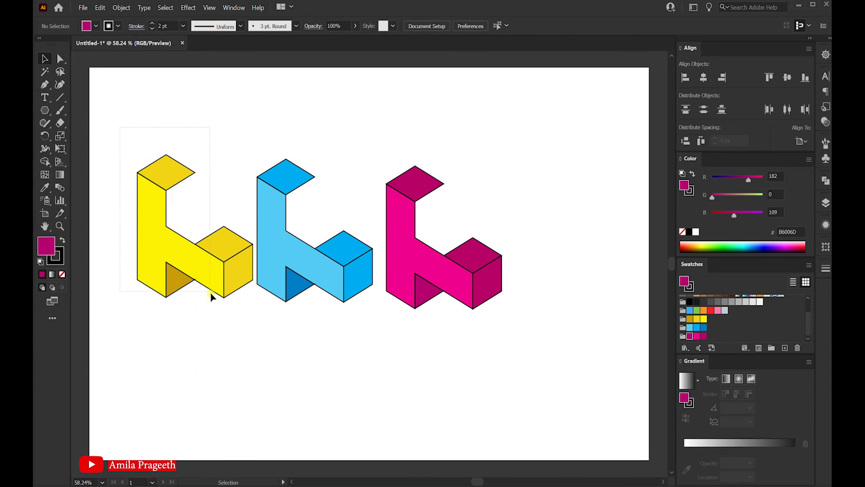
- Group the yellow block's shapes into one object
{"action": "left_click_drag", "start_coordinate": [184, 240], "coordinate": [234, 327]}
{"action": "right_click", "coordinate": [148, 216]}
{"action": "left_click", "coordinate": [172, 257]}
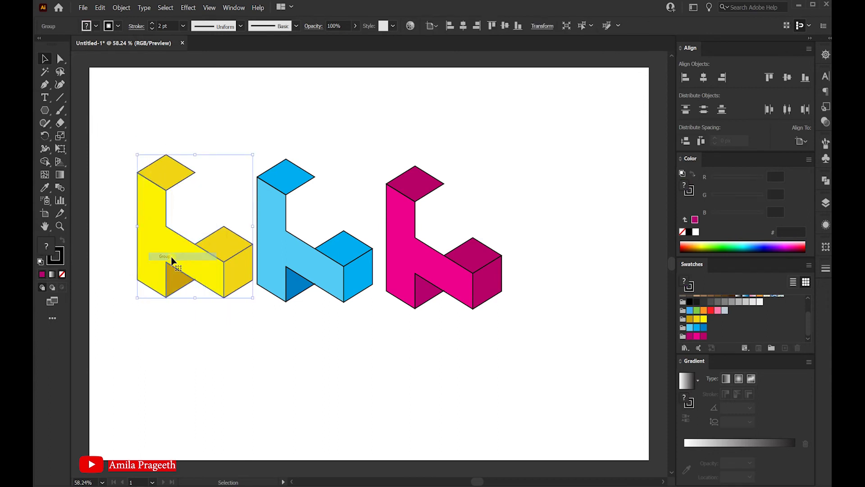
{"action": "left_click", "coordinate": [290, 378]}
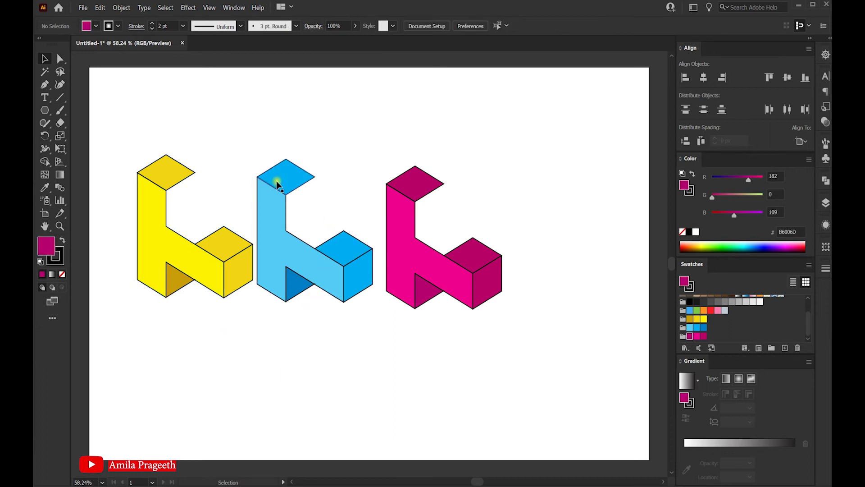
{"action": "left_click_drag", "start_coordinate": [274, 139], "coordinate": [388, 284]}
- Move the blue and magenta blocks right and the yellow block right and down
{"action": "left_click_drag", "start_coordinate": [336, 262], "coordinate": [443, 266]}
{"action": "left_click", "coordinate": [283, 158]}
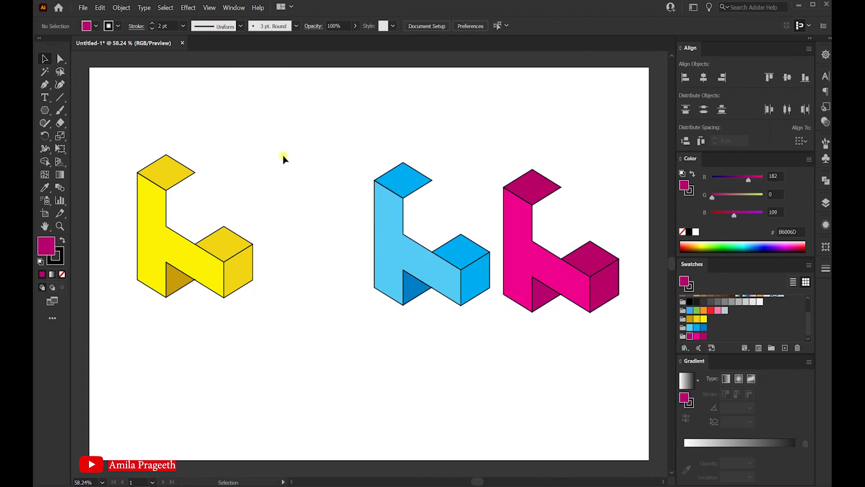
{"action": "left_click", "coordinate": [247, 283]}
{"action": "left_click_drag", "start_coordinate": [176, 250], "coordinate": [255, 258]}
{"action": "left_click", "coordinate": [391, 368]}
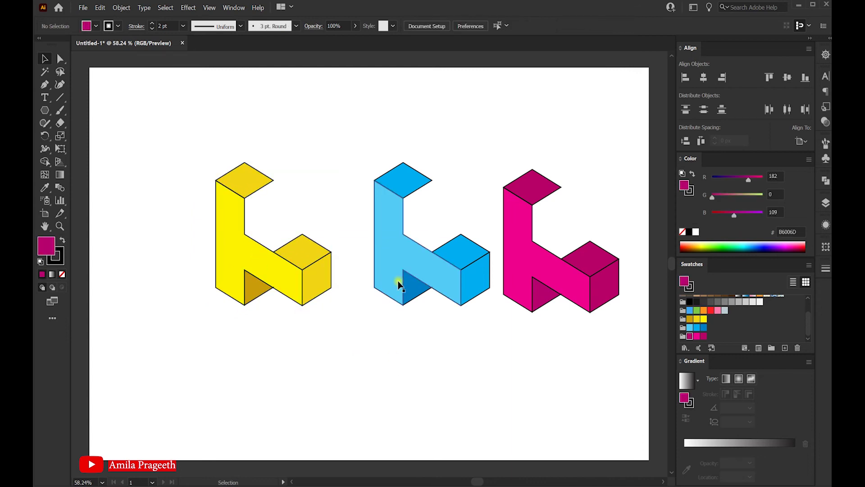
- Rotate the blue block 120° and move it toward the yellow block
{"action": "left_click", "coordinate": [393, 253]}
{"action": "right_click", "coordinate": [386, 225]}
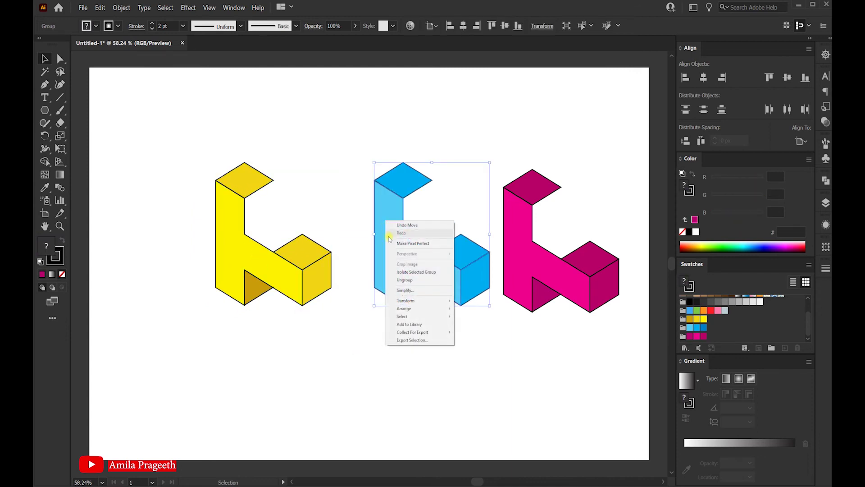
{"action": "mouse_move", "coordinate": [406, 300]}
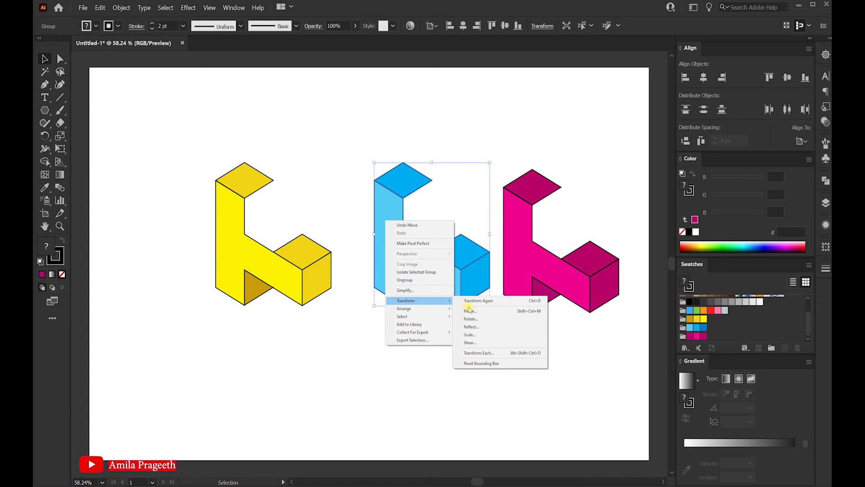
{"action": "left_click", "coordinate": [475, 319]}
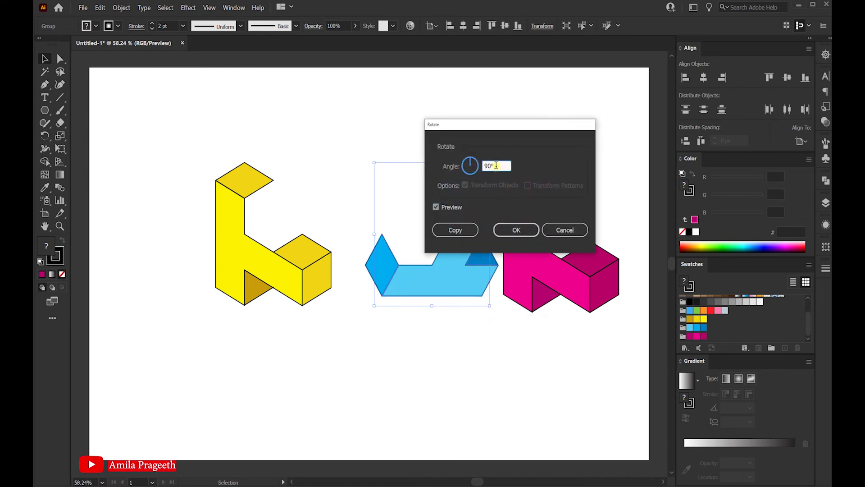
{"action": "type", "text": "120"}
{"action": "left_click", "coordinate": [514, 229]}
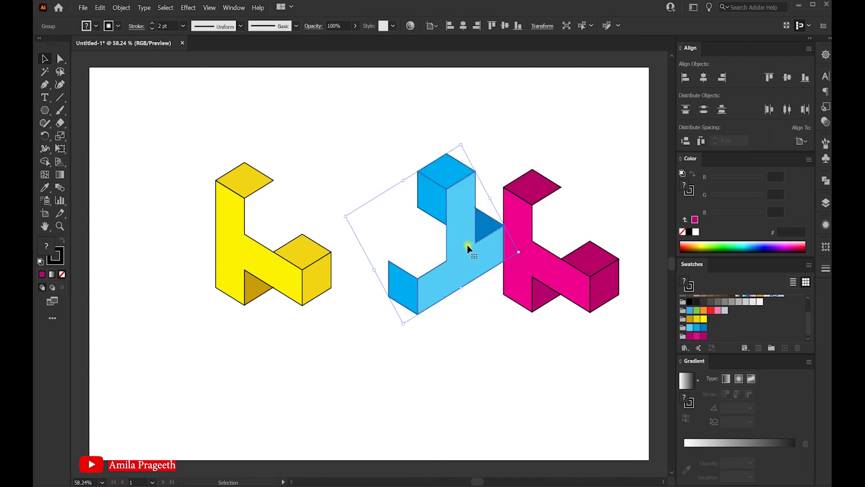
{"action": "left_click_drag", "start_coordinate": [469, 244], "coordinate": [419, 255]}
{"action": "left_click", "coordinate": [512, 150]}
{"action": "left_click", "coordinate": [531, 187]}
{"action": "right_click", "coordinate": [528, 183]}
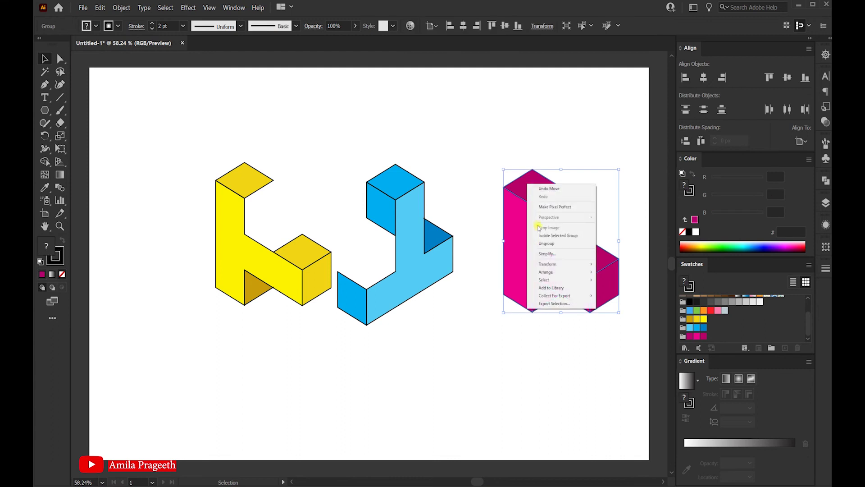
{"action": "mouse_move", "coordinate": [548, 264]}
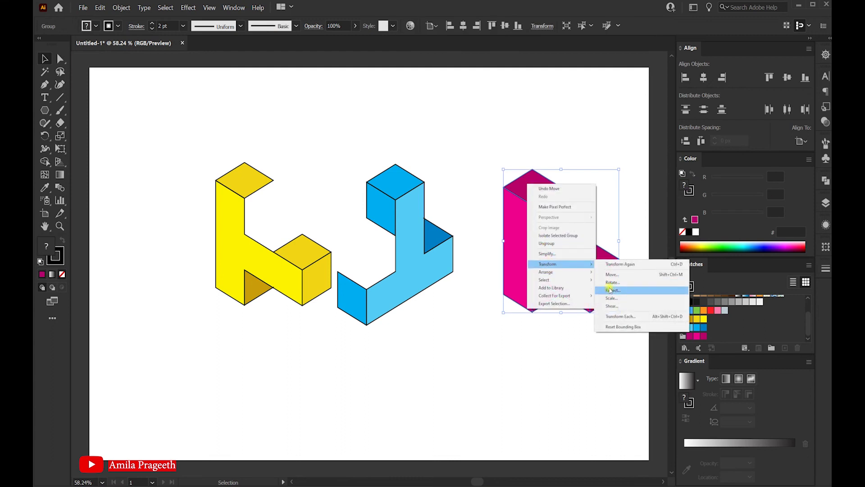
- Rotate the magenta block 240° and move it up and away
{"action": "left_click", "coordinate": [612, 283]}
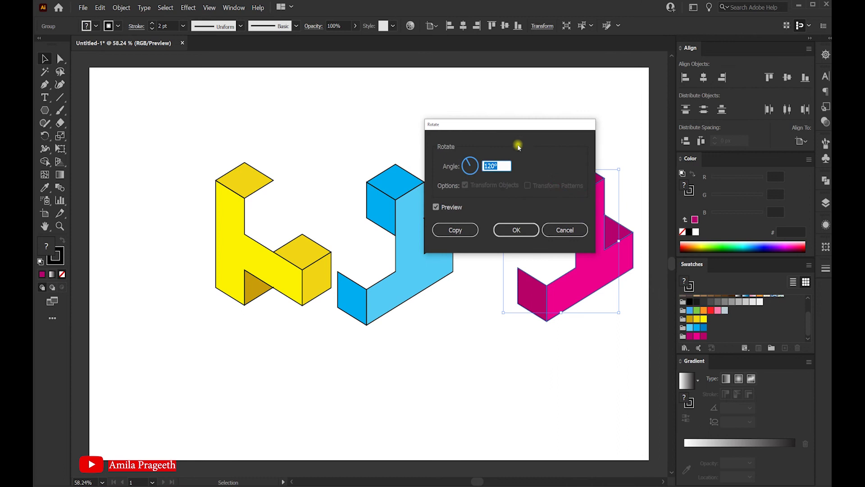
{"action": "type", "text": "2"}
{"action": "left_click", "coordinate": [513, 221]}
{"action": "mouse_move", "coordinate": [577, 193]}
{"action": "left_mouse_down"}
{"action": "mouse_move", "coordinate": [541, 135]}
{"action": "mouse_move", "coordinate": [535, 143]}
{"action": "left_mouse_up"}
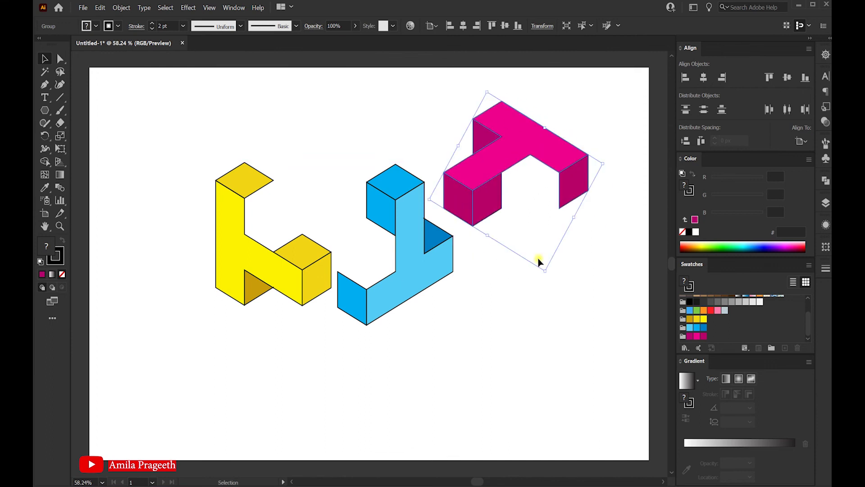
{"action": "left_click", "coordinate": [509, 314]}
- Move the yellow block down and fit the blue block against it
{"action": "left_click_drag", "start_coordinate": [242, 255], "coordinate": [245, 285]}
{"action": "left_click", "coordinate": [473, 315]}
{"action": "mouse_move", "coordinate": [444, 262]}
{"action": "left_mouse_down"}
{"action": "mouse_move", "coordinate": [397, 286]}
{"action": "mouse_move", "coordinate": [366, 317]}
{"action": "left_mouse_up"}
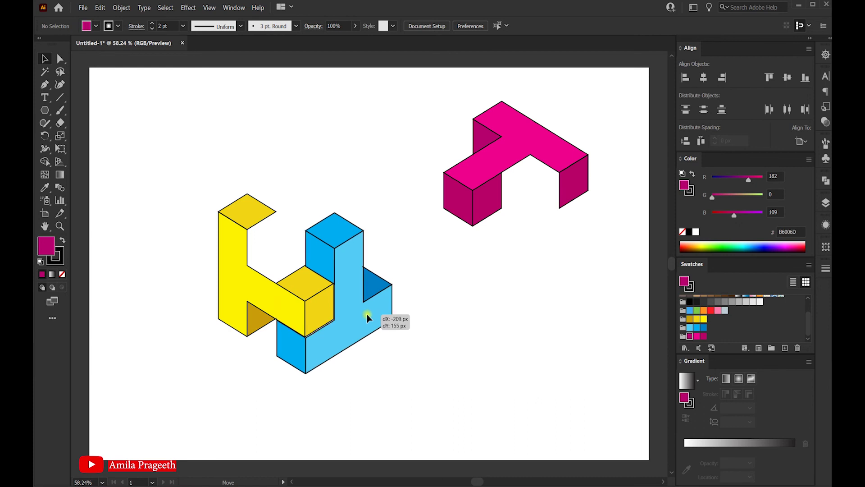
- Place the magenta block onto the yellow and blue blocks, then shift the whole figure up-right
{"action": "left_click_drag", "start_coordinate": [367, 314], "coordinate": [366, 314]}
{"action": "left_click", "coordinate": [465, 325]}
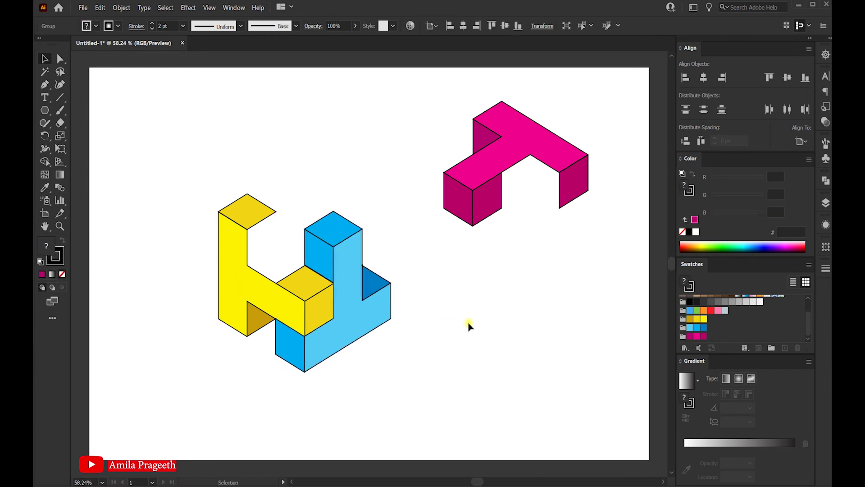
{"action": "mouse_move", "coordinate": [522, 145]}
{"action": "left_mouse_down"}
{"action": "mouse_move", "coordinate": [339, 168]}
{"action": "mouse_move", "coordinate": [324, 199]}
{"action": "left_mouse_up"}
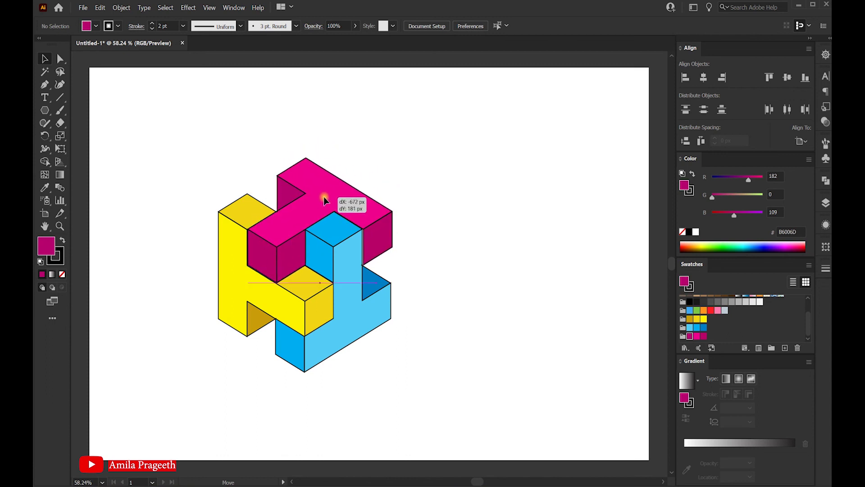
{"action": "left_click_drag", "start_coordinate": [325, 198], "coordinate": [333, 199]}
{"action": "left_click", "coordinate": [455, 180]}
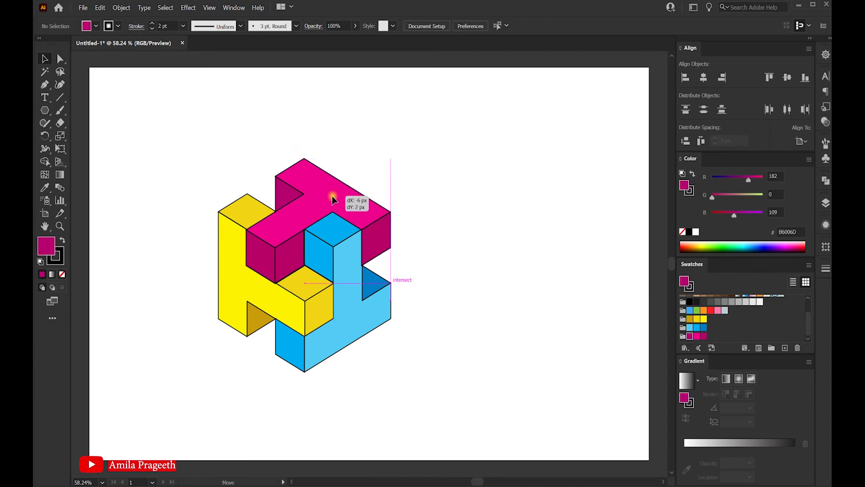
{"action": "left_click", "coordinate": [449, 175]}
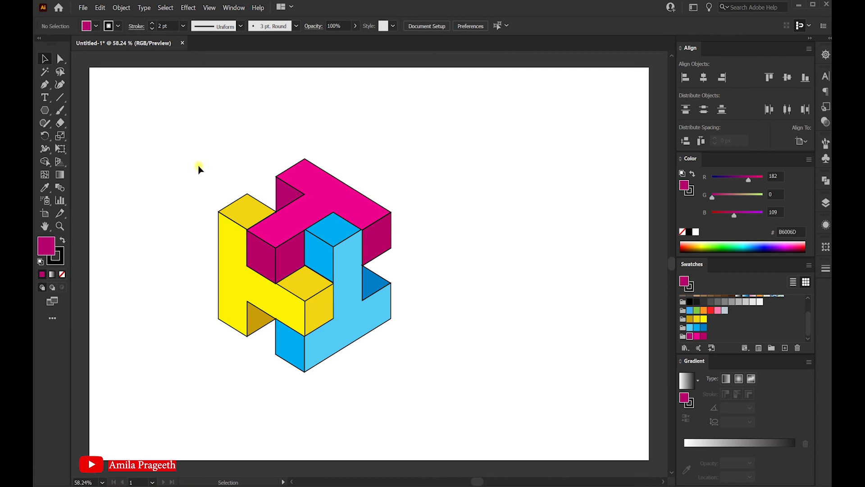
{"action": "key", "text": "ctrl+a"}
{"action": "mouse_move", "coordinate": [299, 249]}
{"action": "left_mouse_down"}
{"action": "mouse_move", "coordinate": [354, 214]}
{"action": "mouse_move", "coordinate": [358, 222]}
{"action": "left_mouse_up"}
- Scale the three-block figure up proportionally, then select all the artwork again
{"action": "left_click_drag", "start_coordinate": [454, 346], "coordinate": [512, 388]}
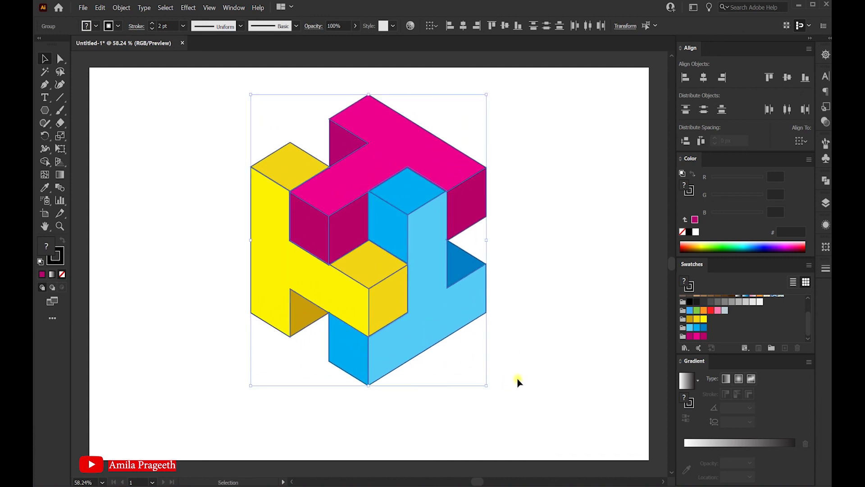
{"action": "left_click", "coordinate": [508, 392]}
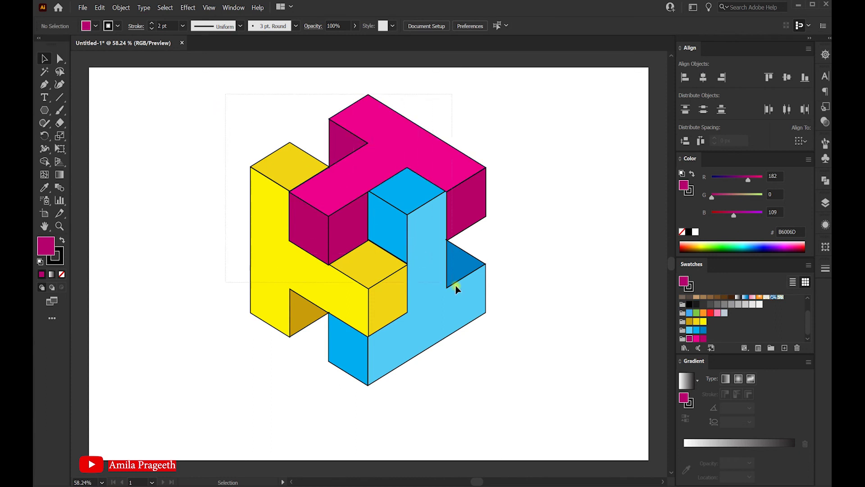
{"action": "key", "text": "ctrl+a"}
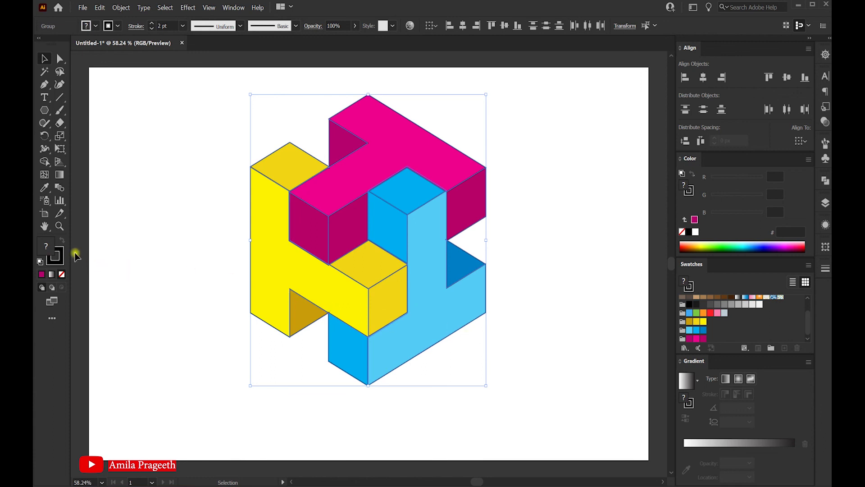
- Set stroke to None on all faces, group the figure, and enlarge it slightly
{"action": "left_click", "coordinate": [61, 251]}
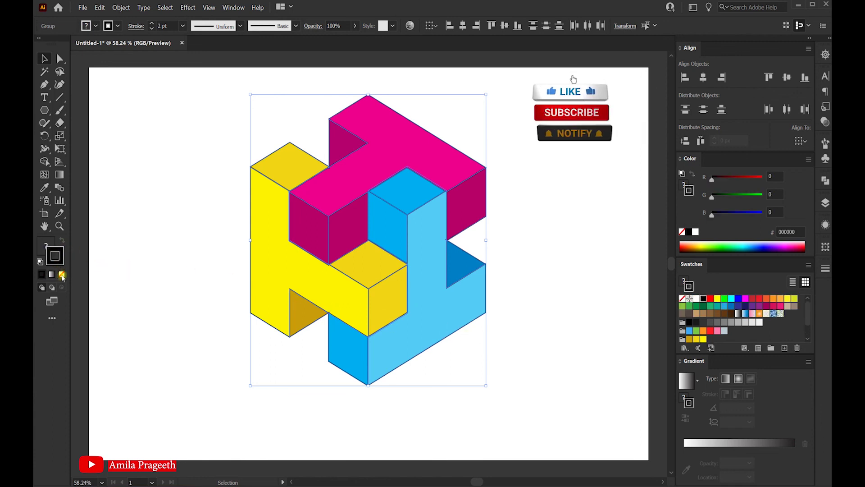
{"action": "left_click", "coordinate": [62, 275]}
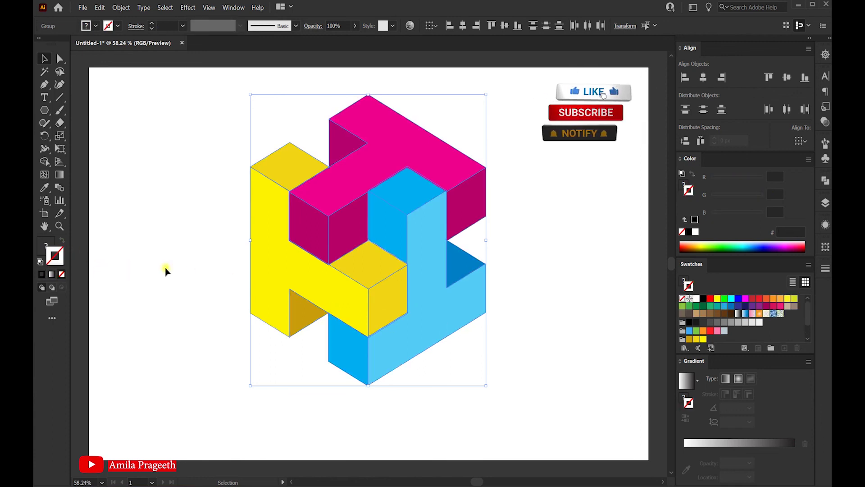
{"action": "right_click", "coordinate": [367, 173]}
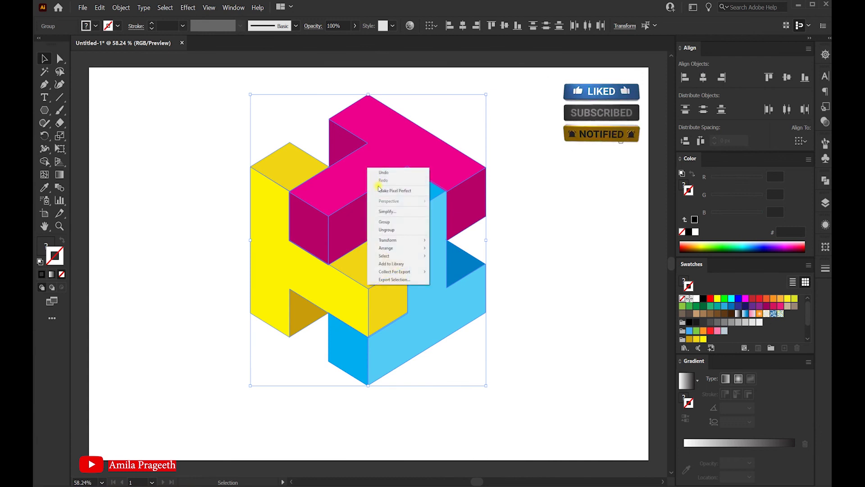
{"action": "left_click", "coordinate": [387, 222]}
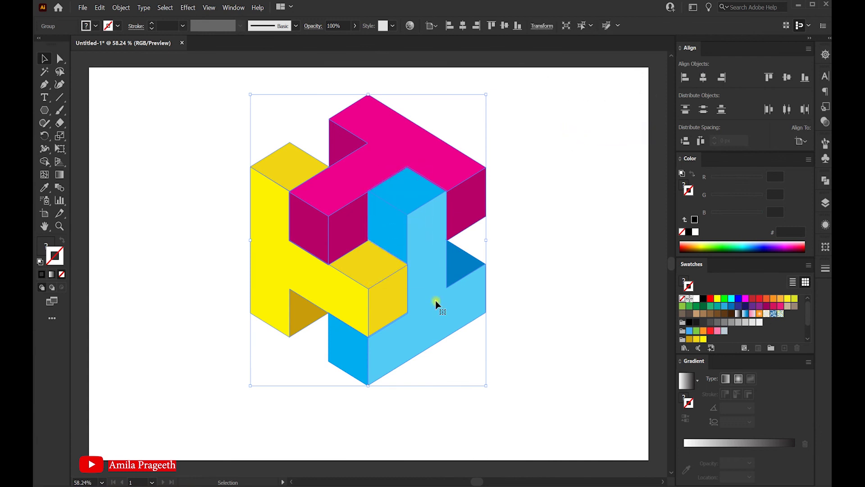
{"action": "left_click_drag", "start_coordinate": [484, 386], "coordinate": [502, 398]}
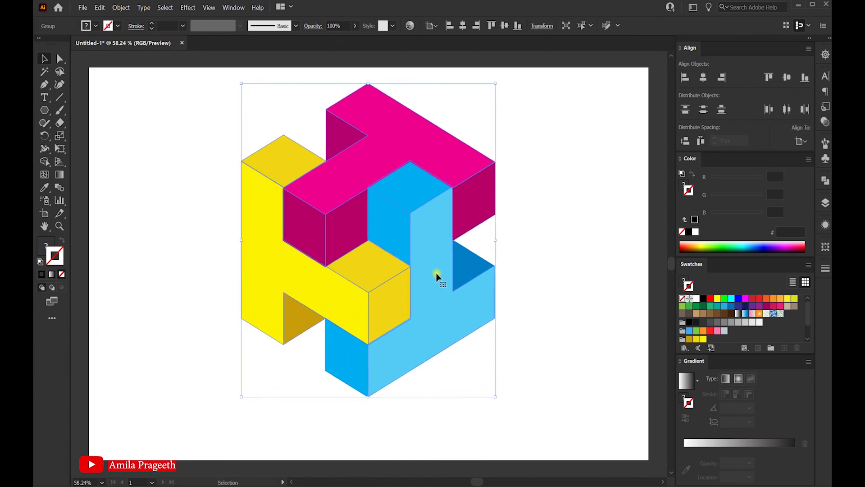
{"action": "left_click_drag", "start_coordinate": [436, 276], "coordinate": [440, 281]}
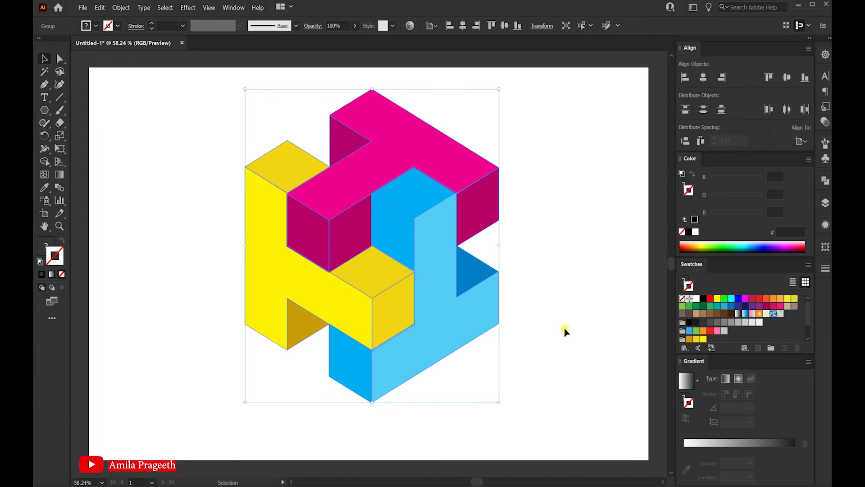